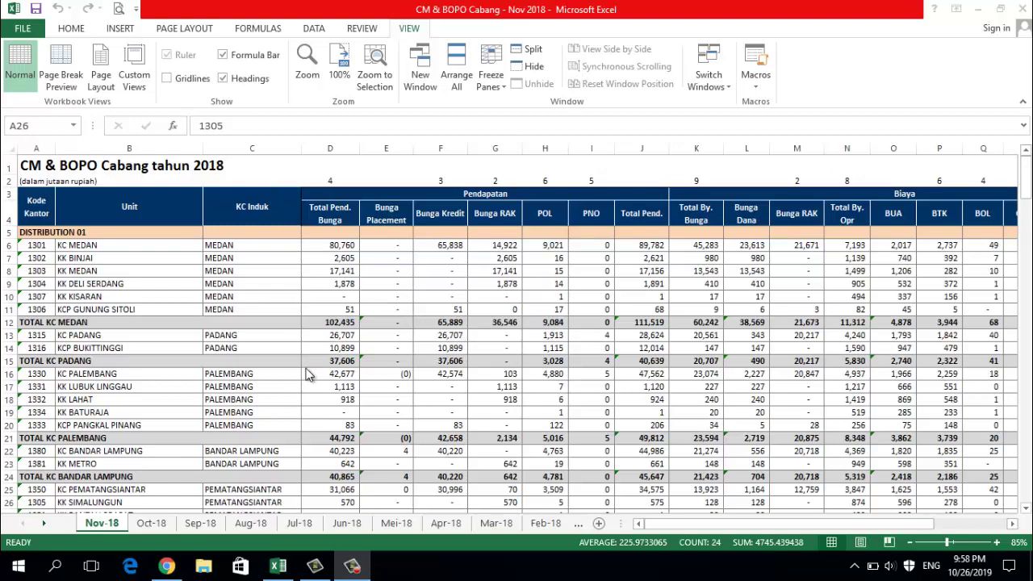
# - Scroll through the CM & BOPO Cabang sheet and select row 26
pyautogui.scroll(-3, 307, 374)
pyautogui.scroll(-4, 309, 371)
pyautogui.scroll(-3, 311, 369)
pyautogui.scroll(5, 313, 371)
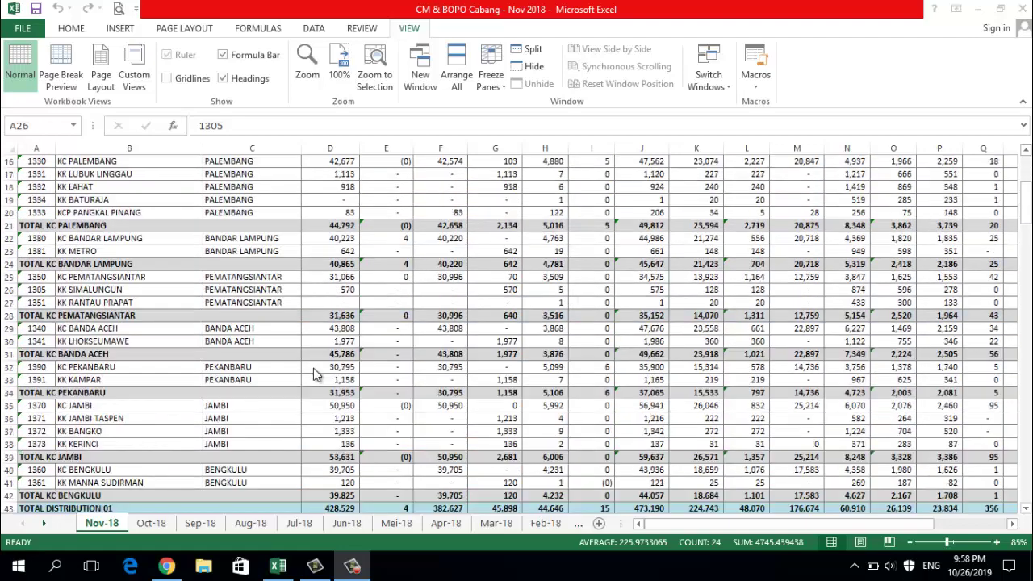
pyautogui.scroll(5, 313, 368)
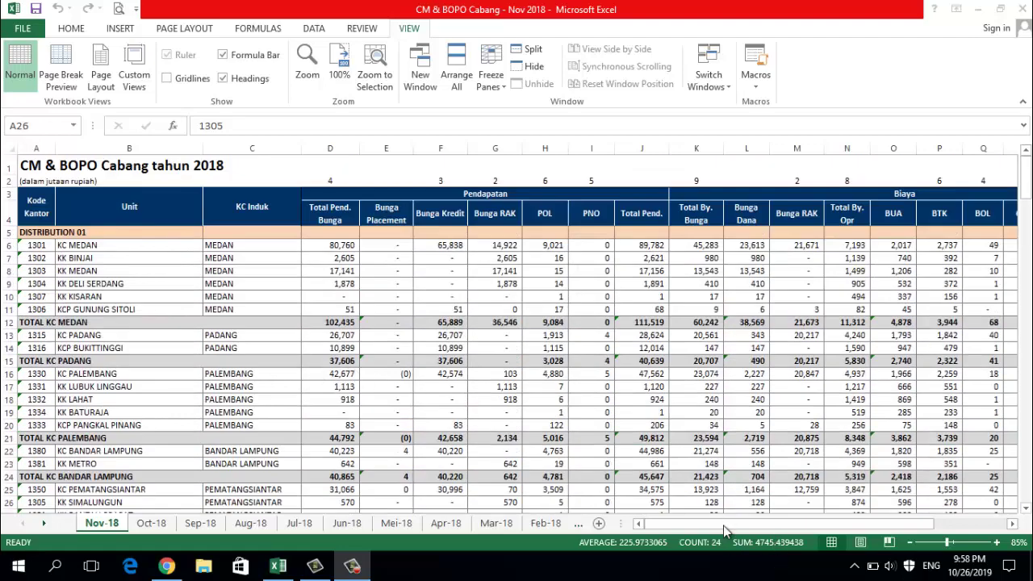
pyautogui.hotkey('shift', 'space')
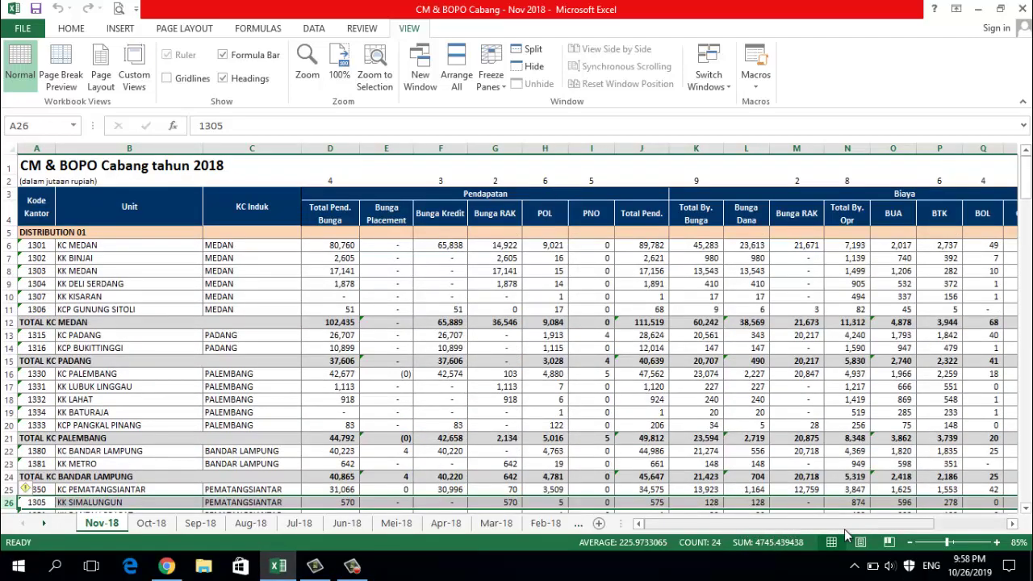
pyautogui.moveTo(804, 525); pyautogui.dragTo(909, 525)
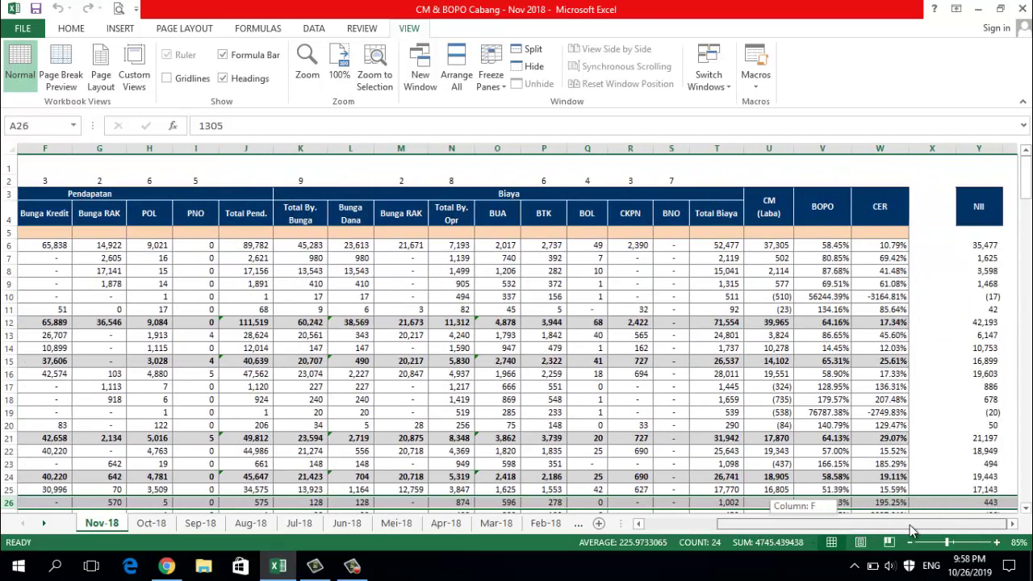
pyautogui.moveTo(847, 525); pyautogui.dragTo(777, 524)
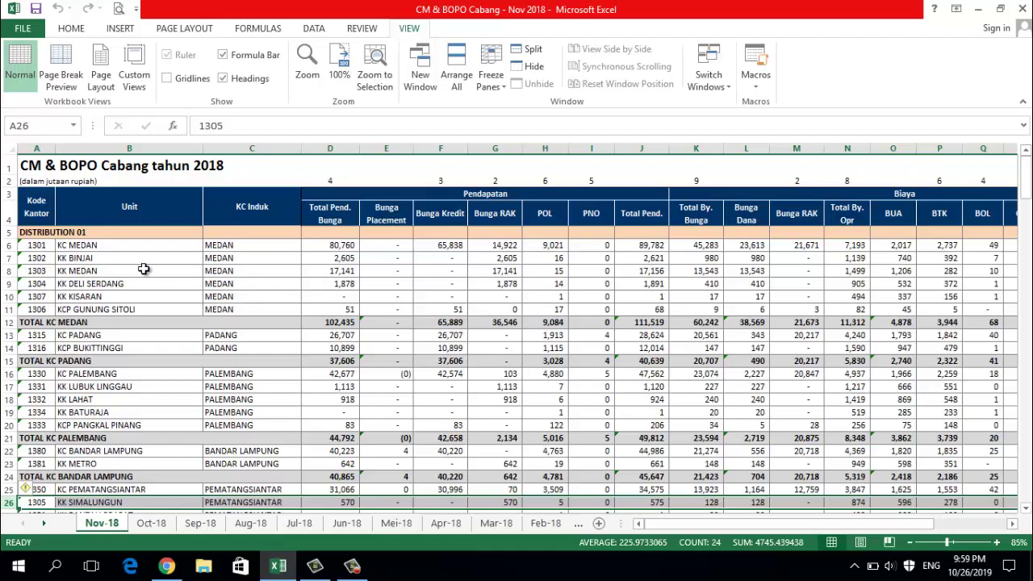
# - Select the KC BENGKULU cell in row 40 and check the Total Pend. formula in J40
pyautogui.scroll(-2, 144, 270)
pyautogui.scroll(-1, 157, 322)
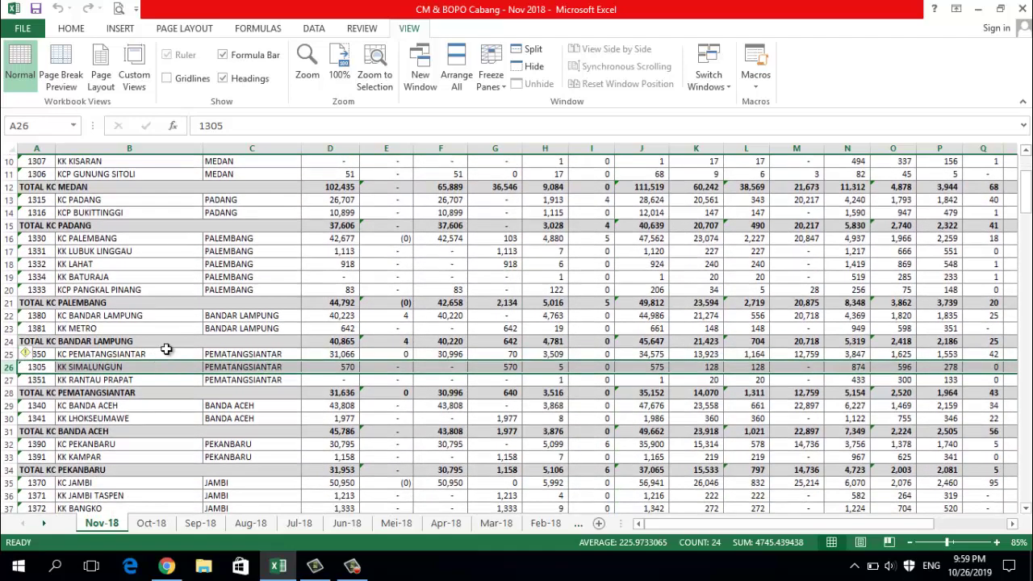
pyautogui.scroll(-2, 164, 325)
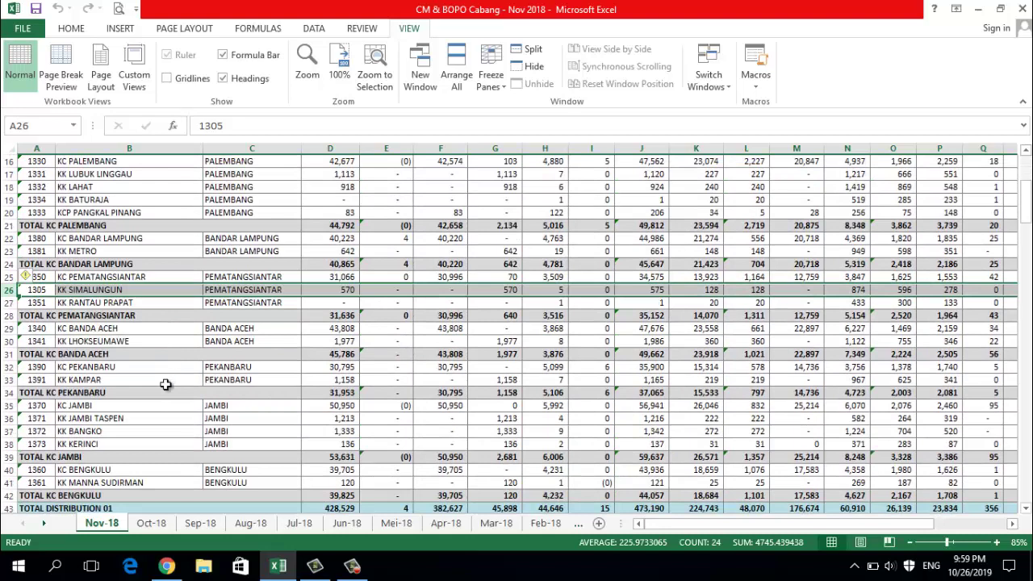
pyautogui.click(98, 472)
pyautogui.scroll(5, 279, 216)
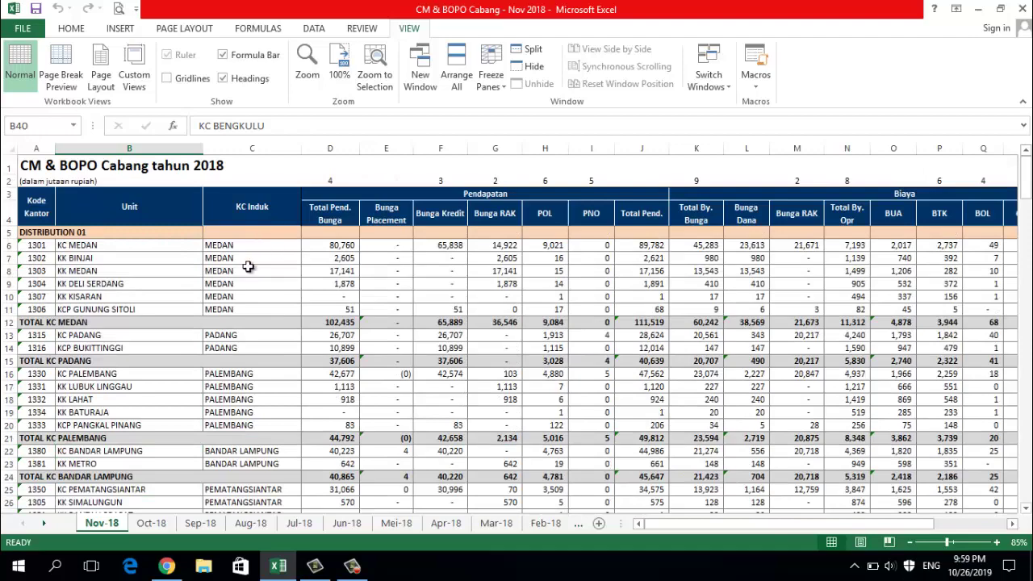
pyautogui.scroll(-1, 248, 267)
pyautogui.scroll(-2, 248, 267)
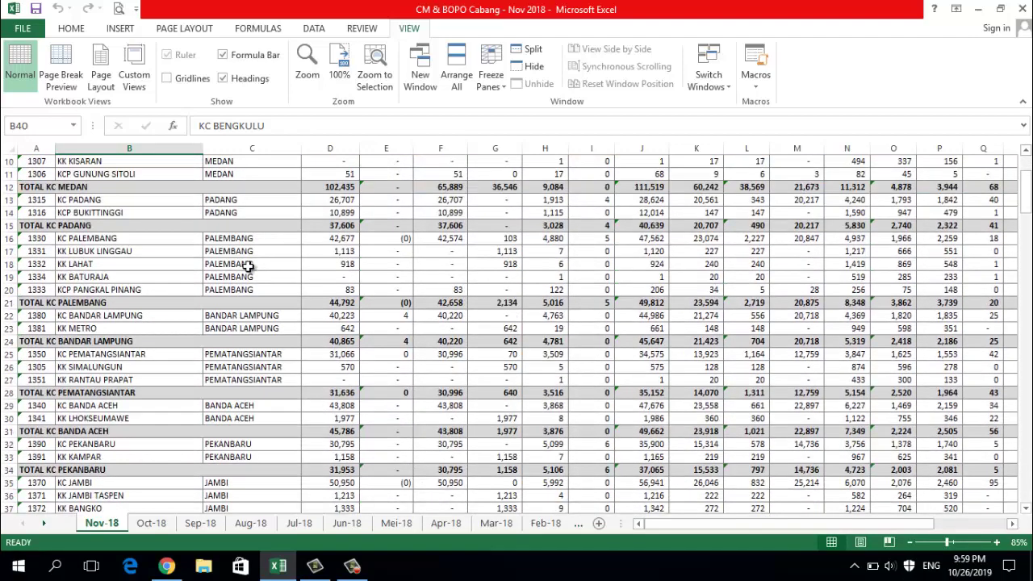
pyautogui.scroll(-2, 248, 267)
pyautogui.scroll(-1, 248, 267)
pyautogui.scroll(-2, 248, 267)
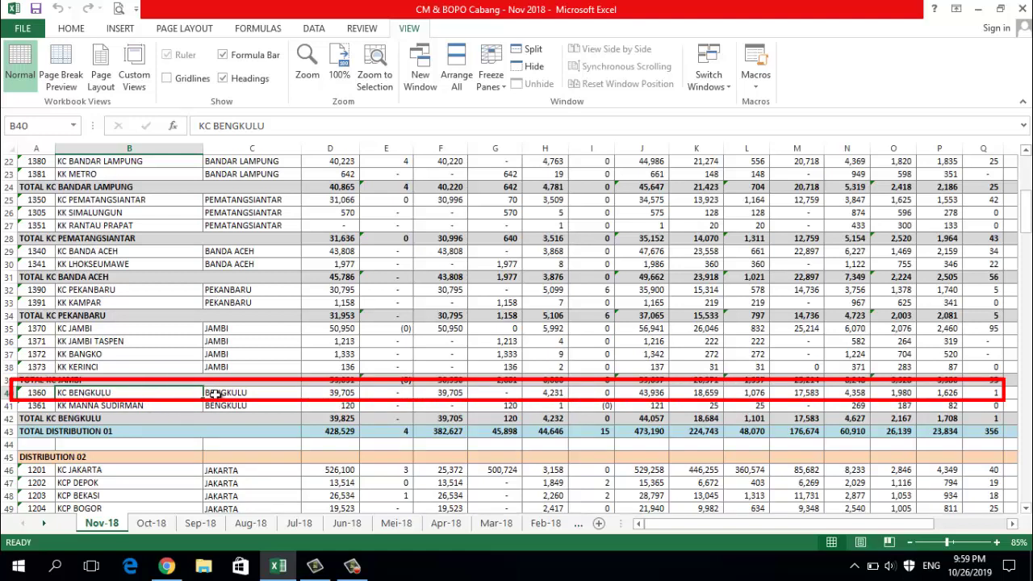
pyautogui.click(653, 394)
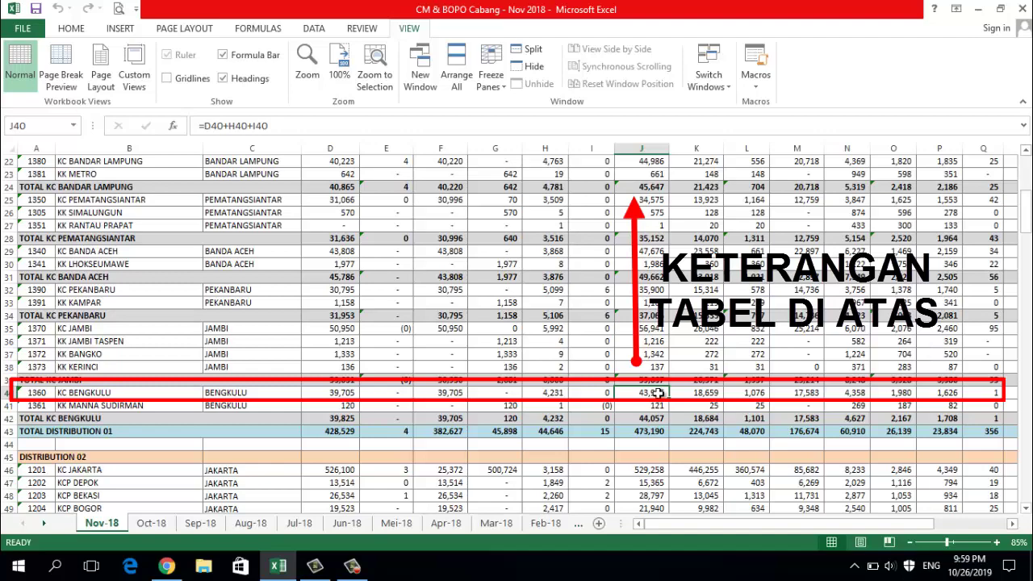
# - Apply Freeze Panes at cell A6 to lock header rows 1–5
pyautogui.scroll(2, 659, 393)
pyautogui.scroll(1, 659, 393)
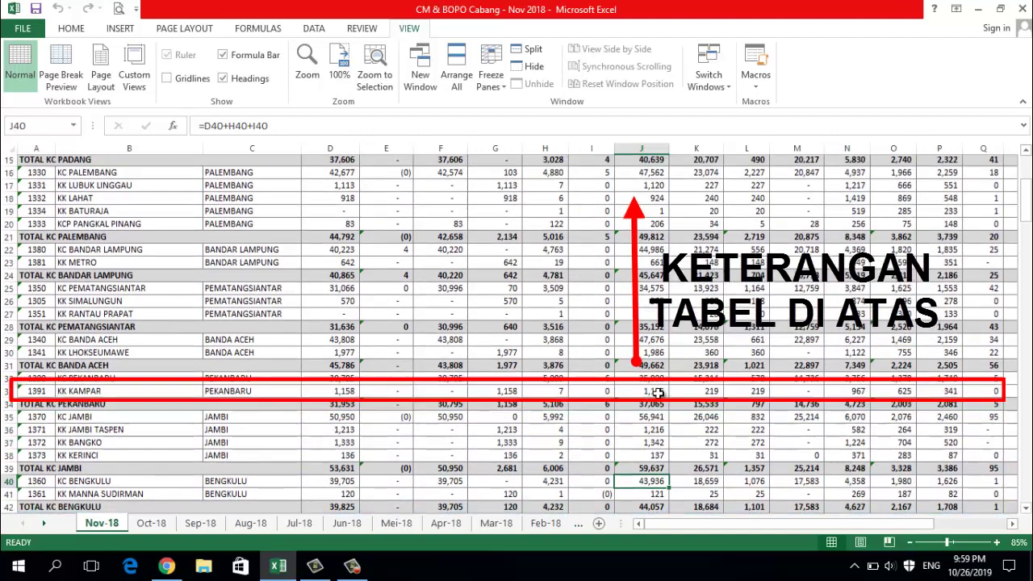
pyautogui.scroll(2, 658, 393)
pyautogui.scroll(2, 659, 393)
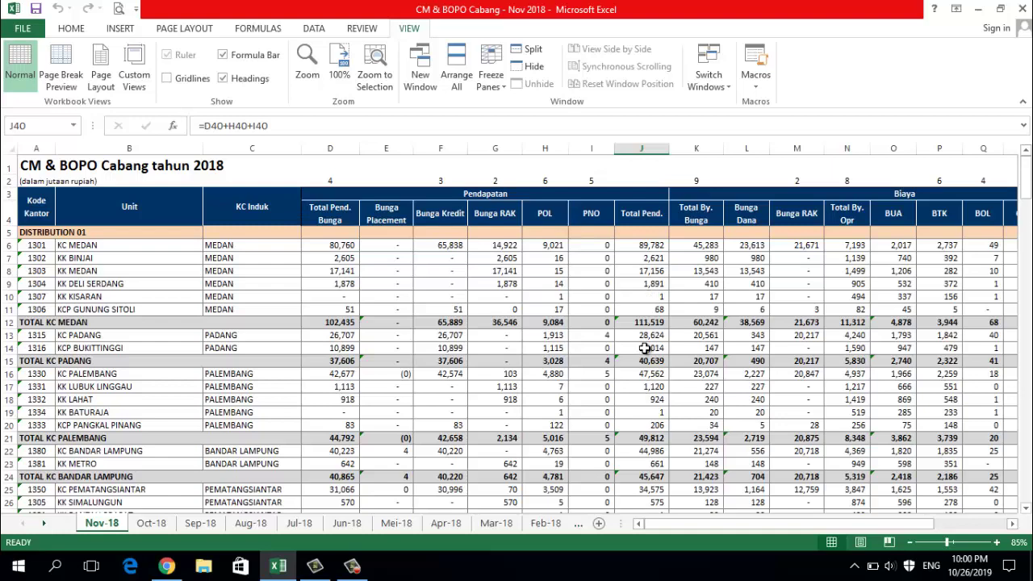
pyautogui.scroll(-1, 644, 348)
pyautogui.scroll(-2, 645, 348)
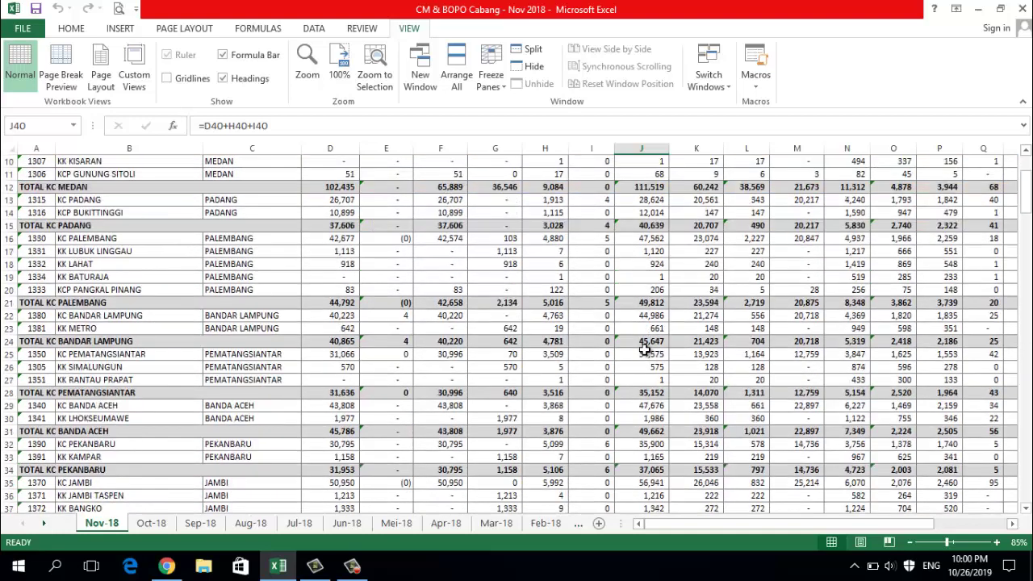
pyautogui.scroll(-2, 644, 348)
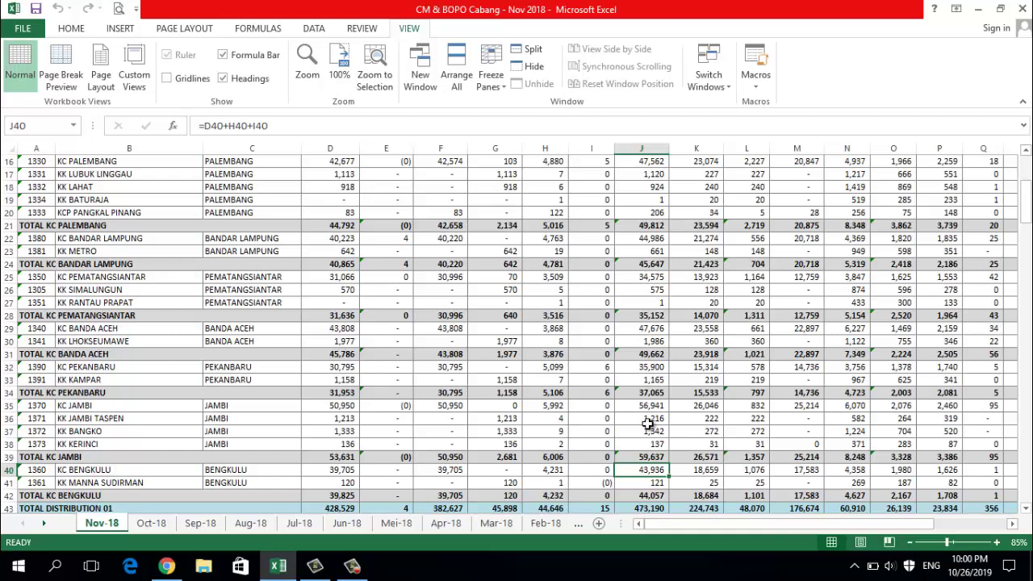
pyautogui.scroll(2, 648, 423)
pyautogui.scroll(3, 648, 424)
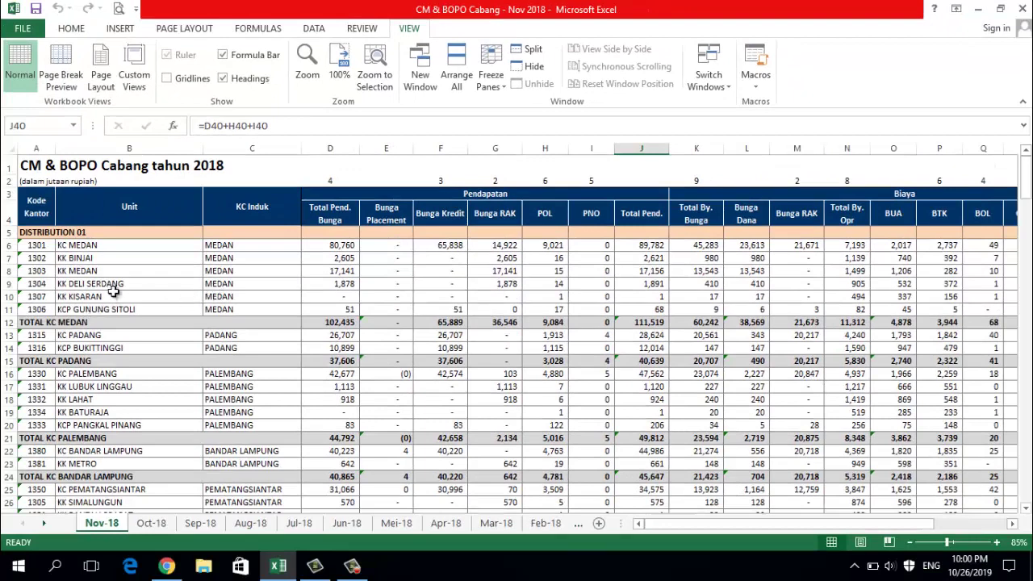
pyautogui.click(8, 246)
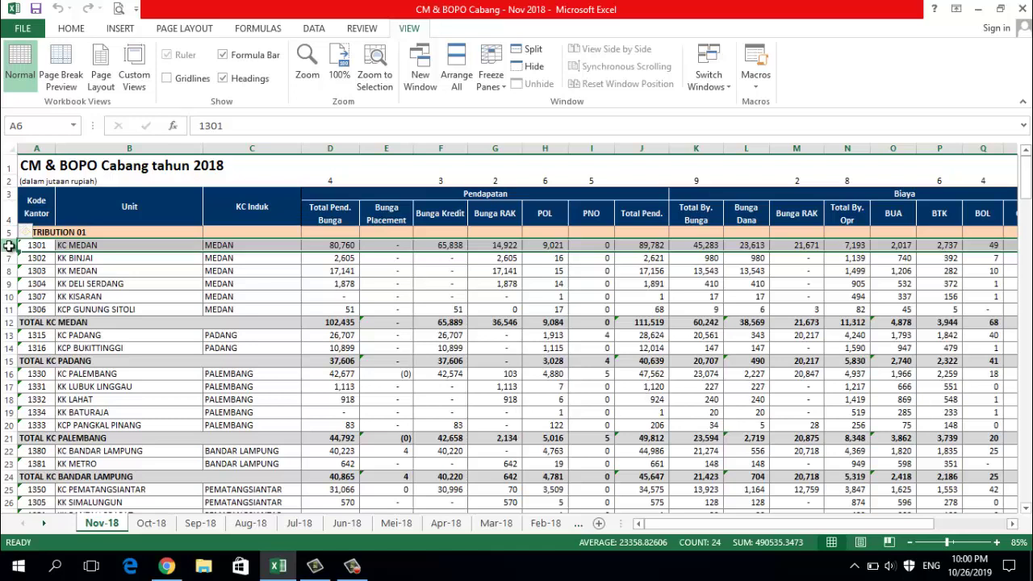
pyautogui.click(504, 87)
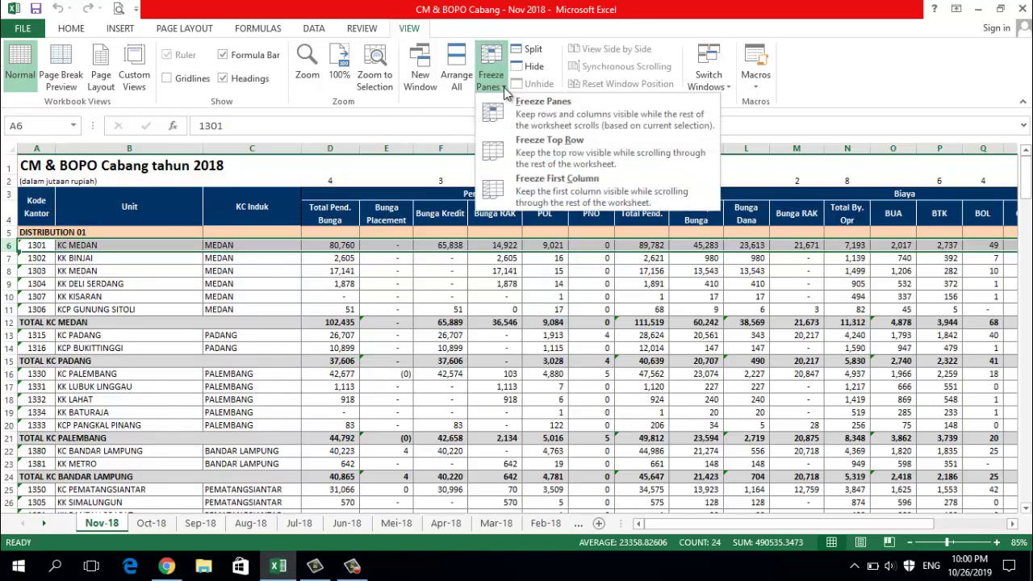
pyautogui.click(541, 114)
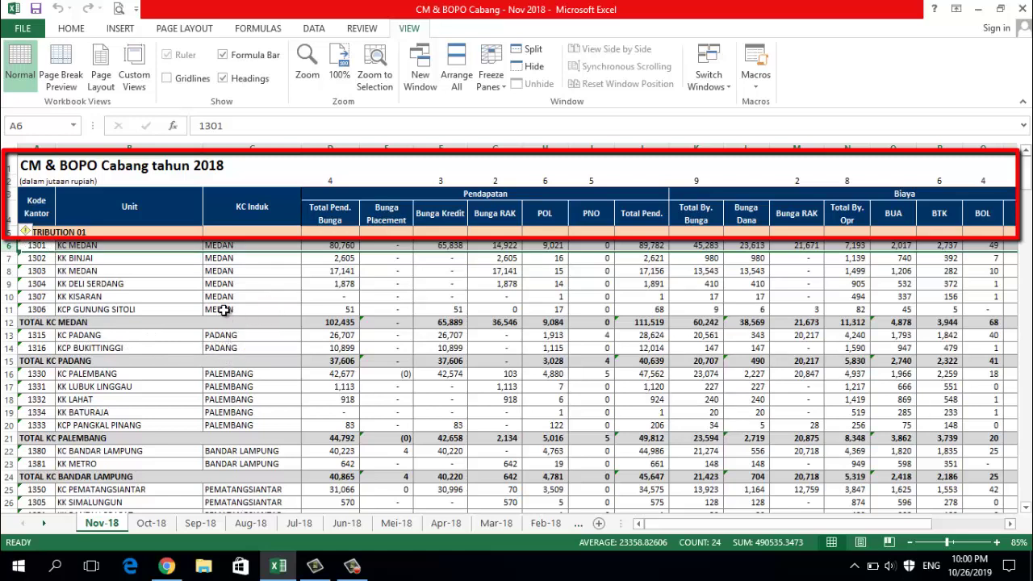
pyautogui.scroll(-1, 225, 309)
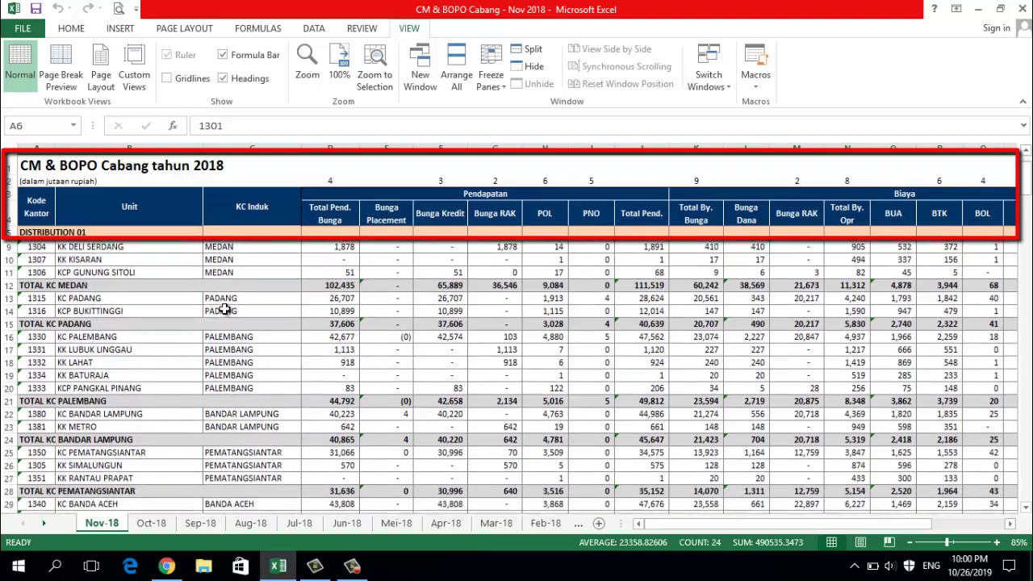
pyautogui.scroll(-1, 225, 309)
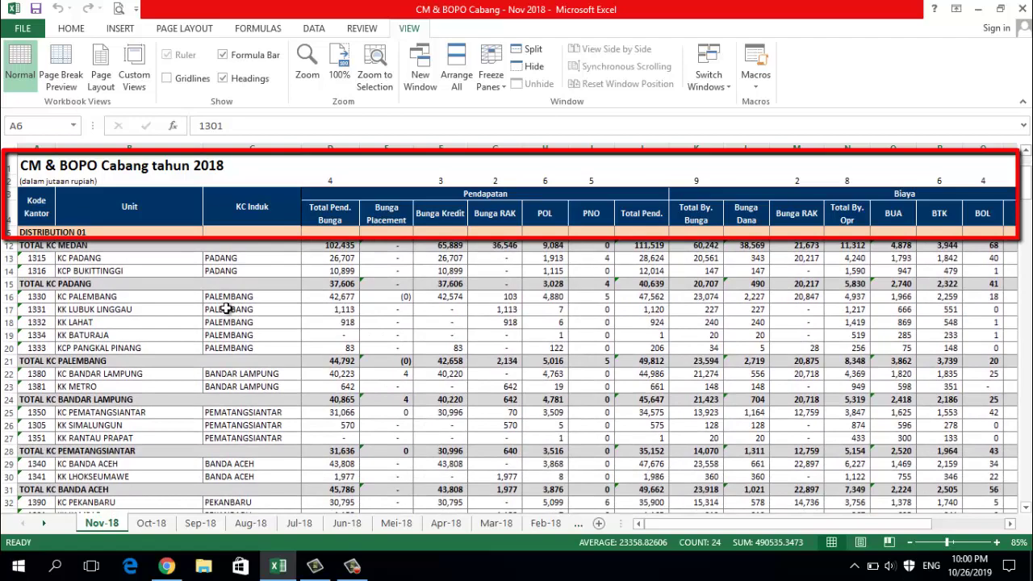
pyautogui.scroll(-1, 227, 309)
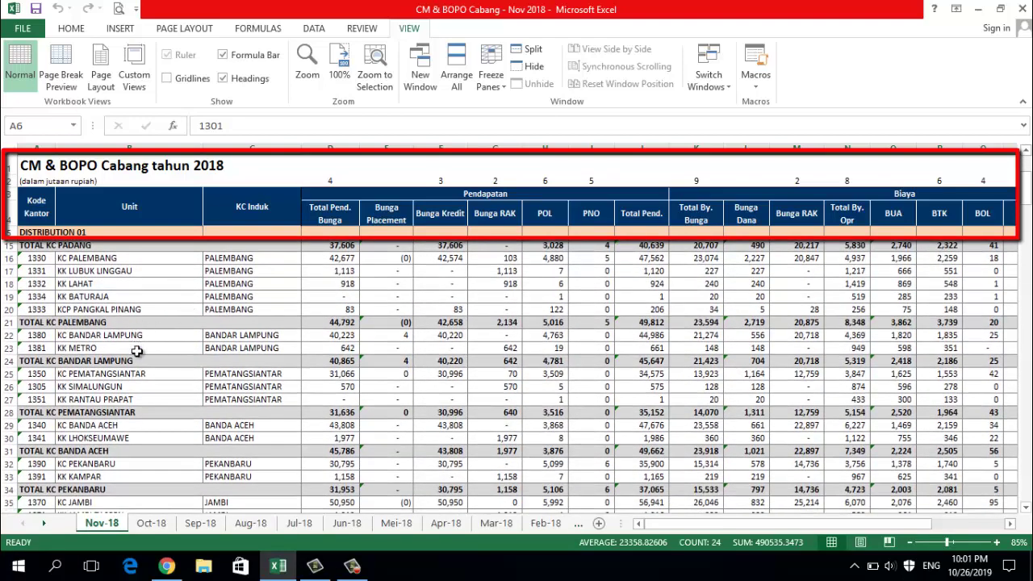
pyautogui.scroll(-2, 140, 357)
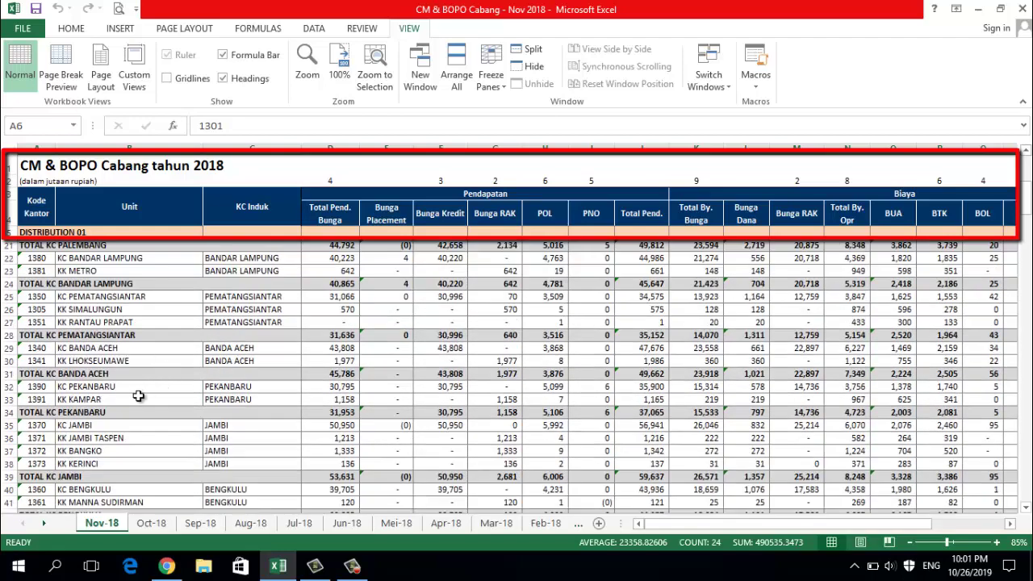
pyautogui.click(87, 492)
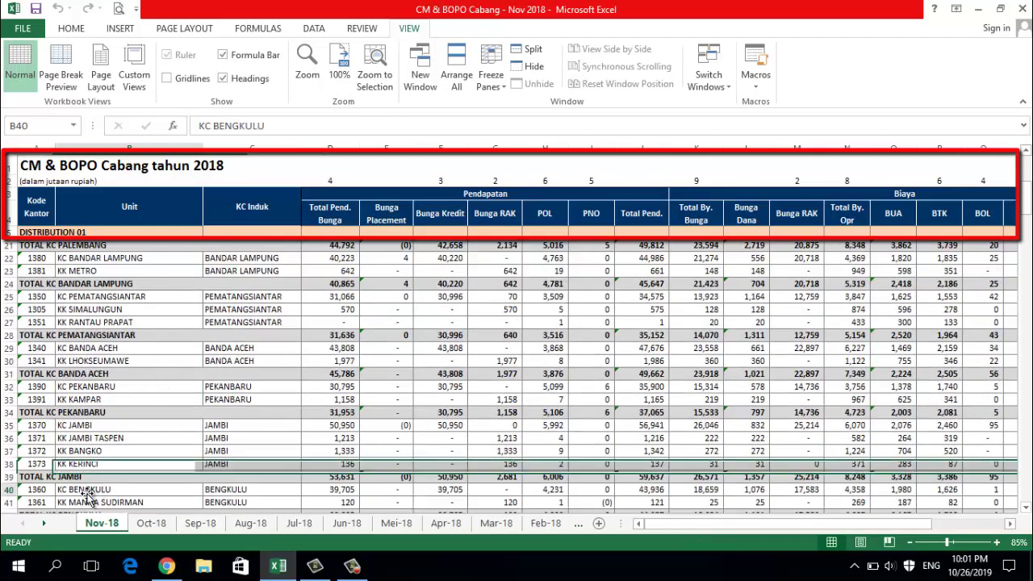
pyautogui.scroll(-3, 150, 450)
pyautogui.scroll(-1, 167, 424)
pyautogui.scroll(-1, 168, 423)
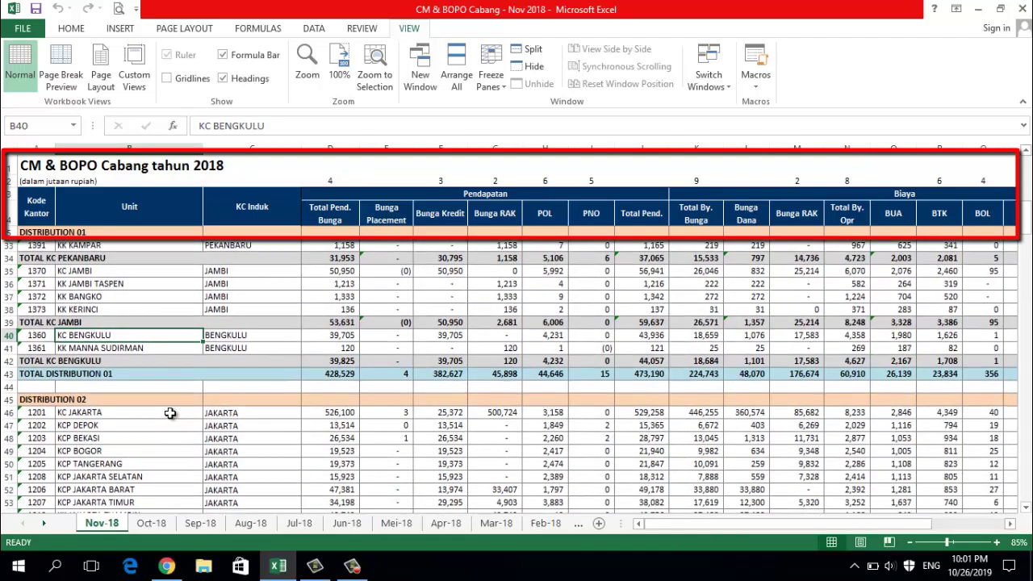
pyautogui.scroll(-1, 135, 369)
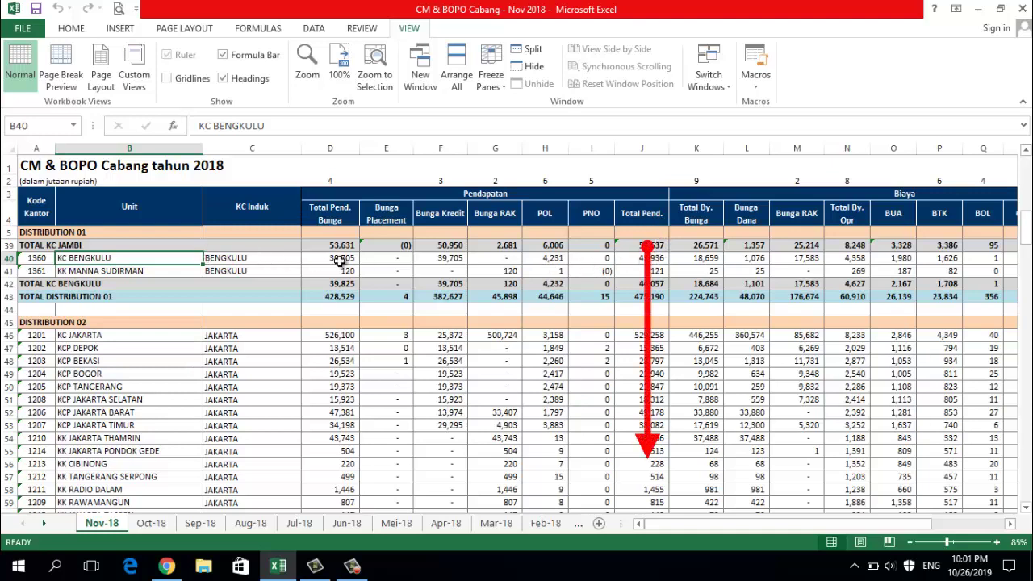
pyautogui.click(639, 258)
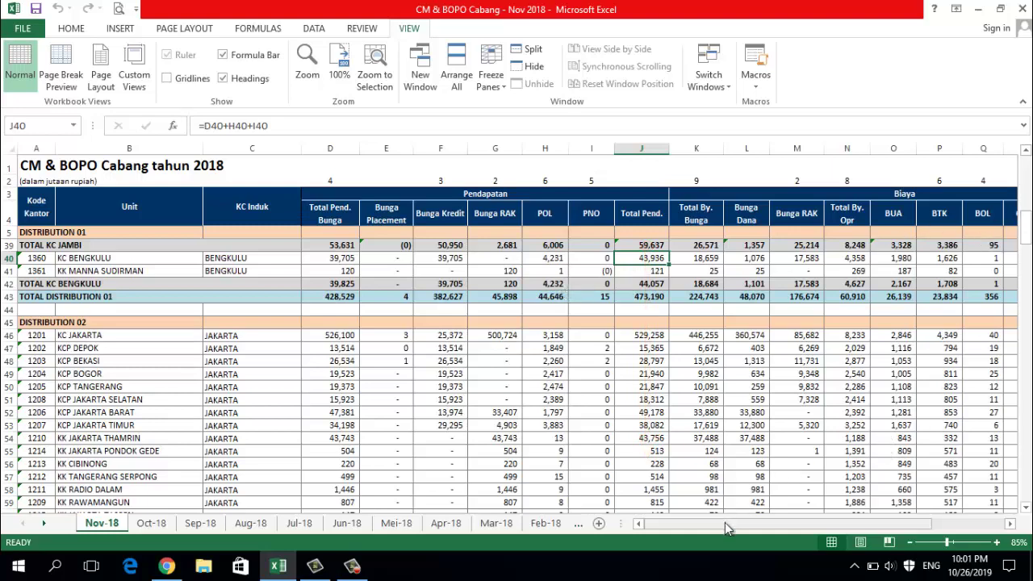
# - Scroll right and back to column A, then select column D as the freeze boundary
pyautogui.moveTo(724, 523); pyautogui.dragTo(806, 522)
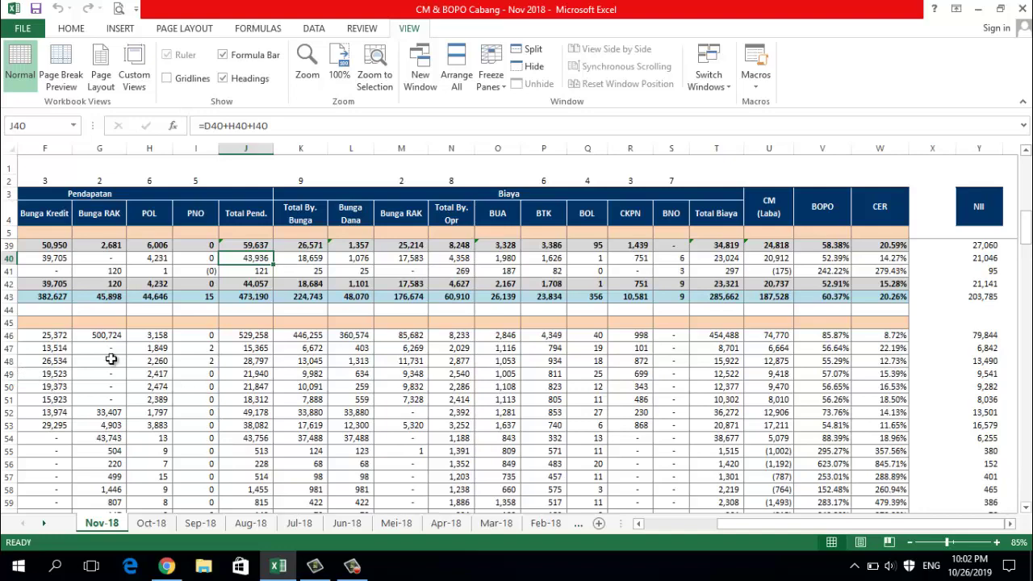
pyautogui.moveTo(735, 521); pyautogui.dragTo(660, 529)
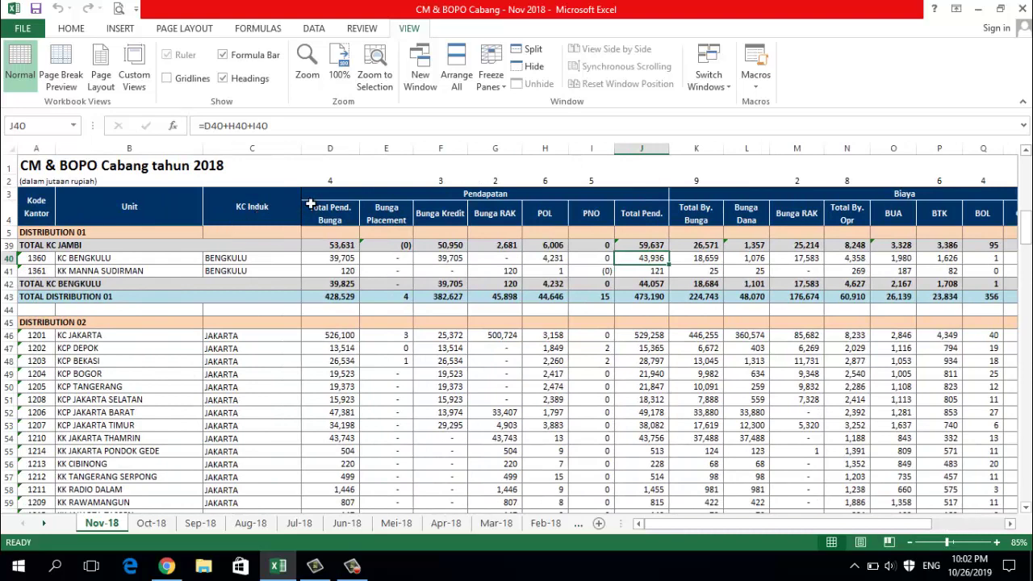
pyautogui.click(335, 148)
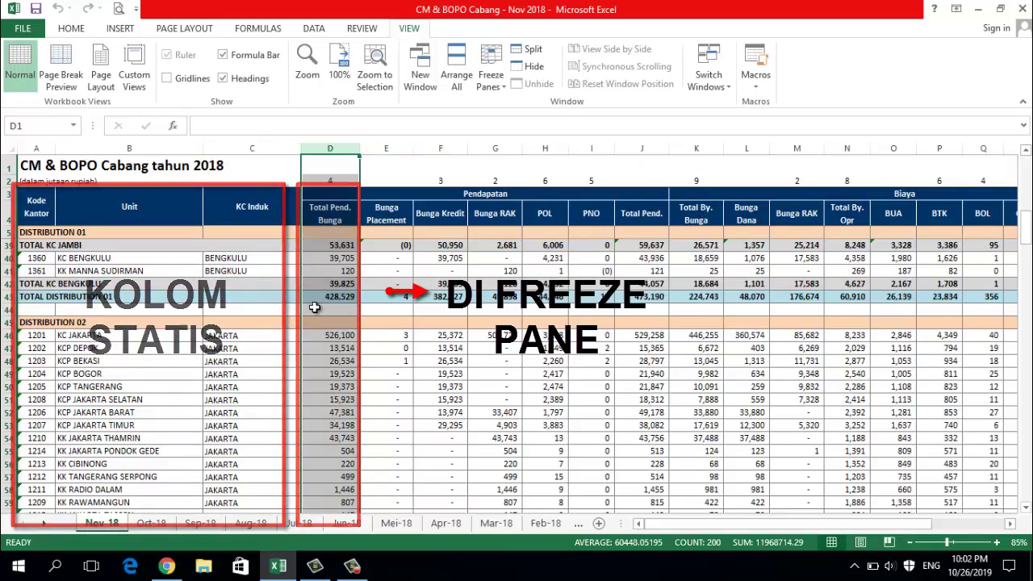
# - Unfreeze the header rows and freeze columns A–C (Kode Kantor, Unit, KC Induk) at column D instead
pyautogui.click(494, 79)
pyautogui.click(531, 117)
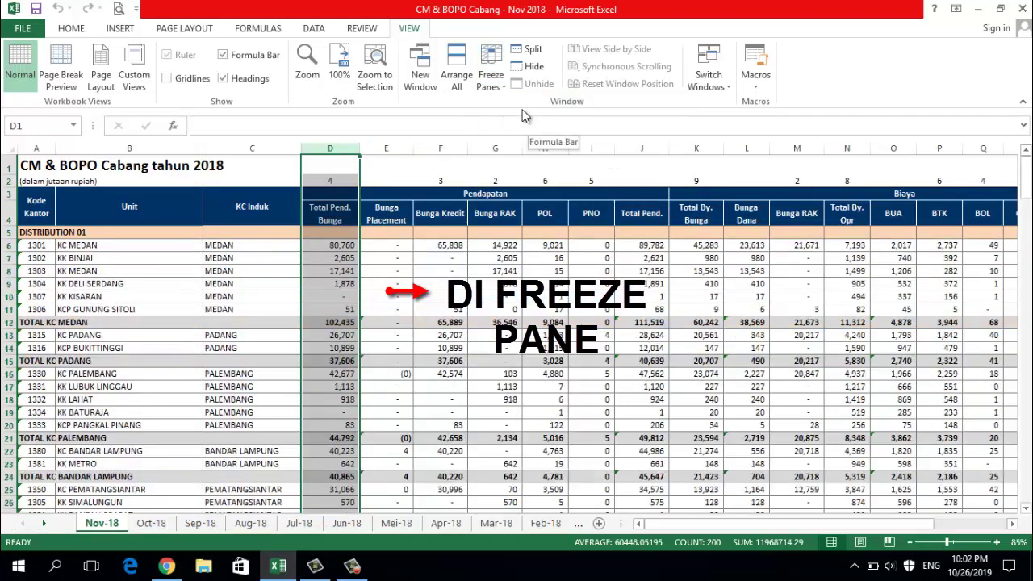
pyautogui.click(500, 85)
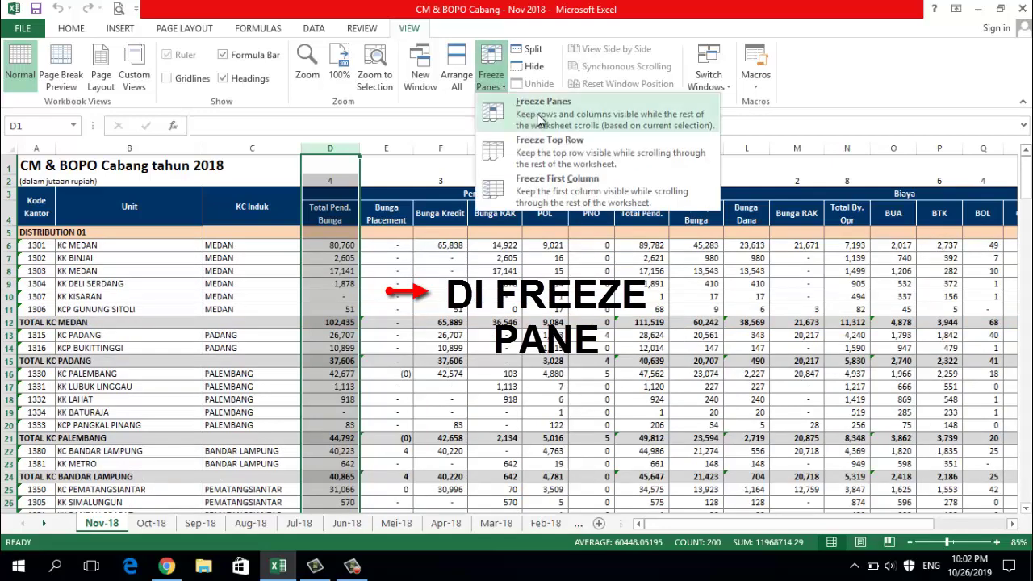
pyautogui.click(539, 119)
pyautogui.moveTo(678, 524); pyautogui.dragTo(800, 524)
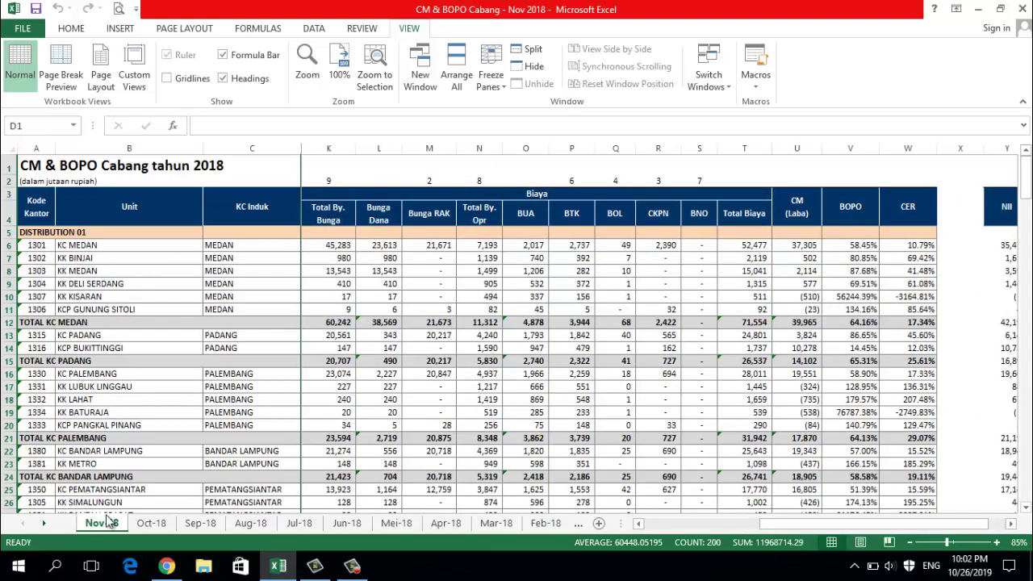
pyautogui.scroll(-2, 125, 492)
pyautogui.scroll(-1, 125, 492)
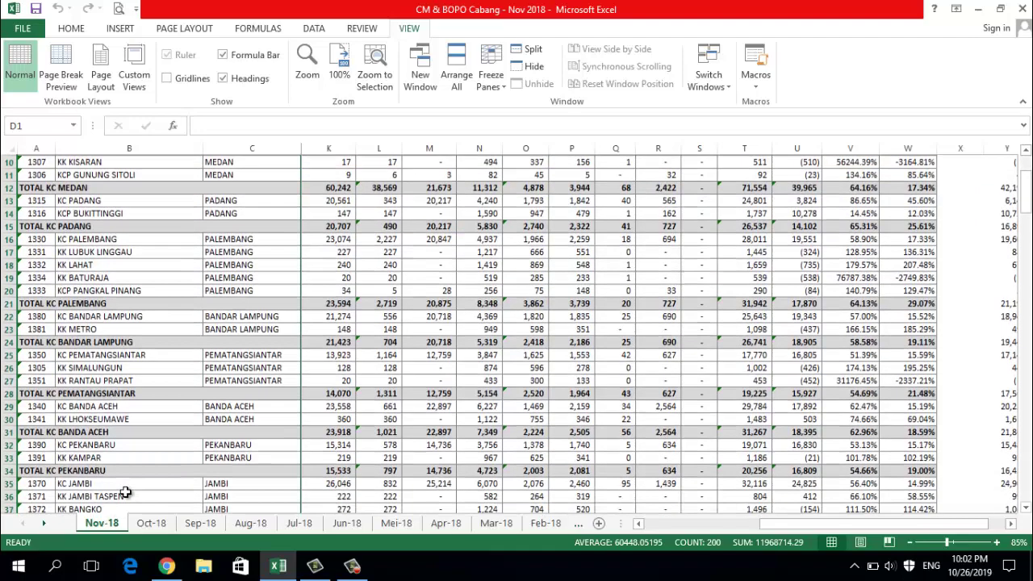
pyautogui.scroll(-1, 125, 491)
pyautogui.scroll(-1, 125, 492)
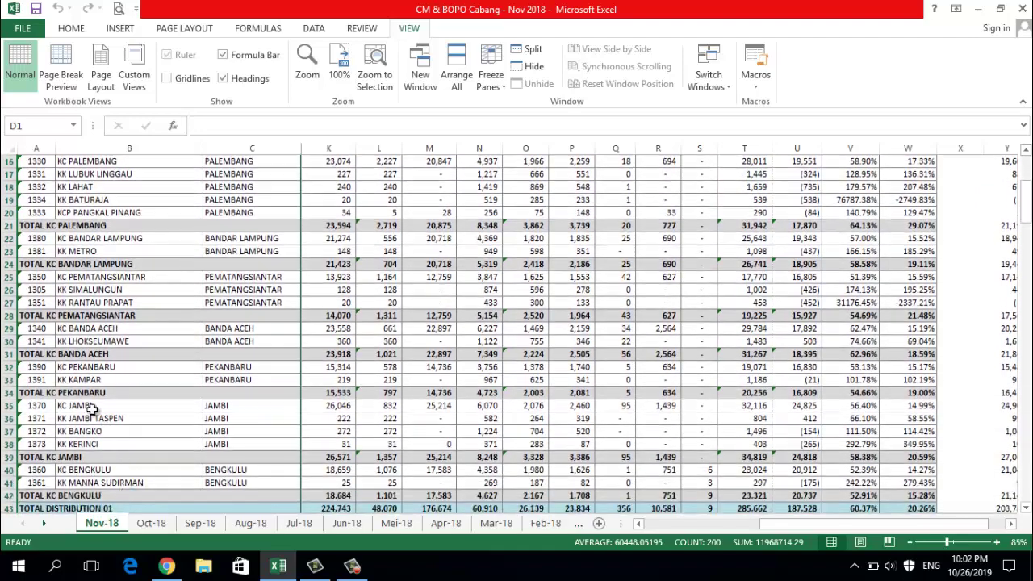
pyautogui.click(8, 366)
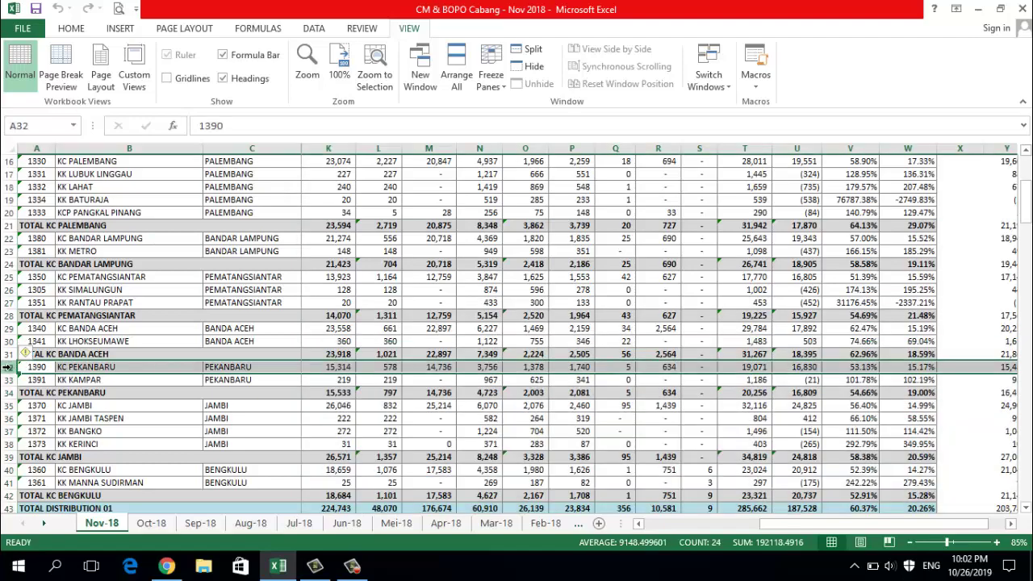
pyautogui.scroll(1, 134, 402)
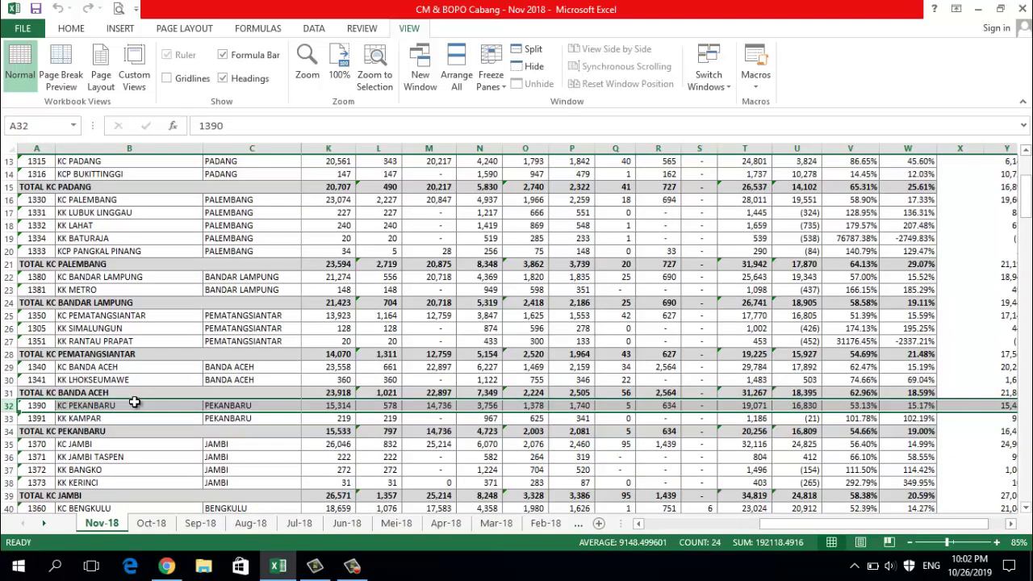
pyautogui.scroll(1, 134, 402)
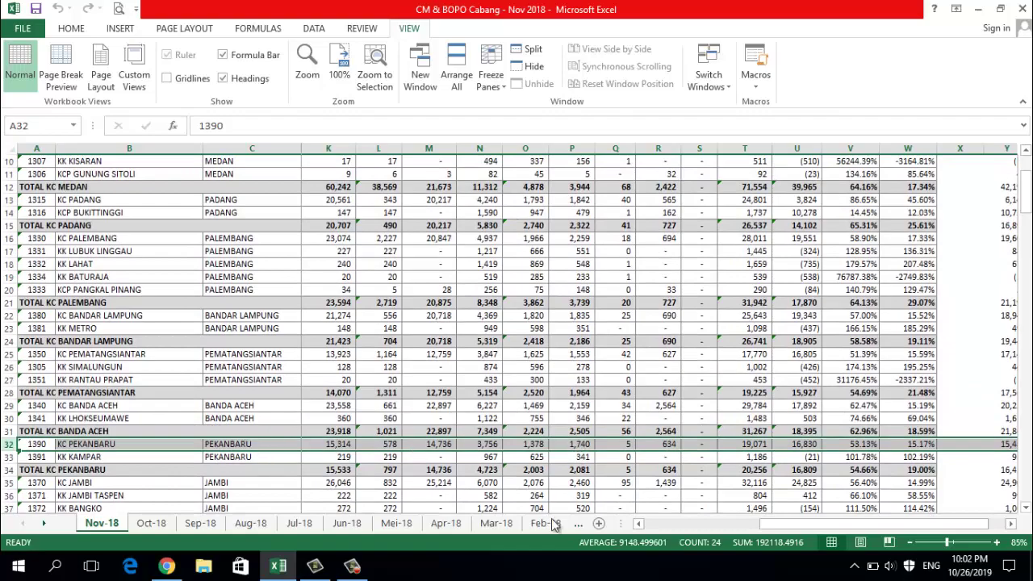
pyautogui.moveTo(769, 525)
pyautogui.mouseDown()
pyautogui.moveTo(658, 529)
pyautogui.moveTo(813, 535)
pyautogui.moveTo(654, 533)
pyautogui.mouseUp()
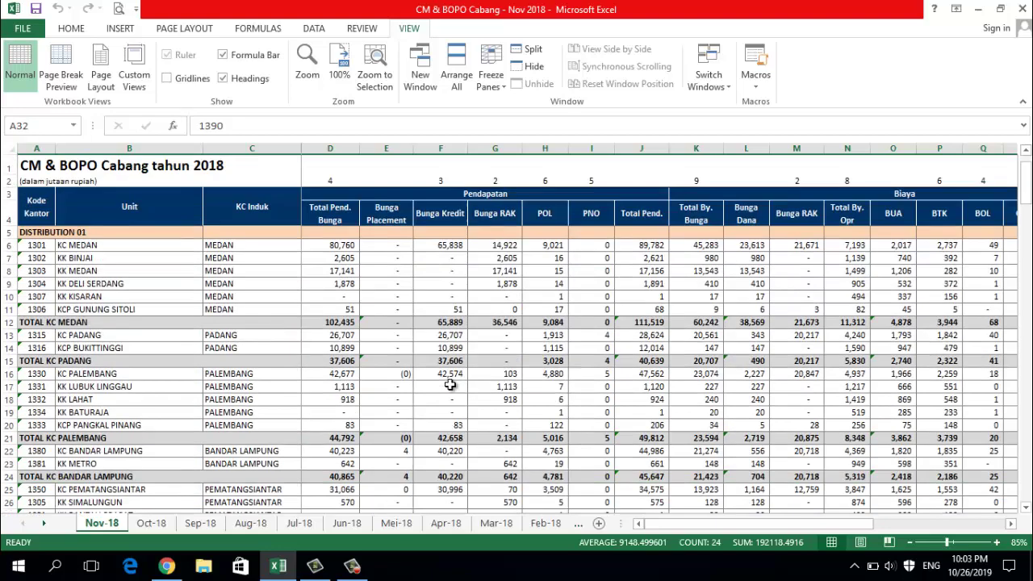
pyautogui.scroll(3, 452, 384)
pyautogui.scroll(-2, 483, 270)
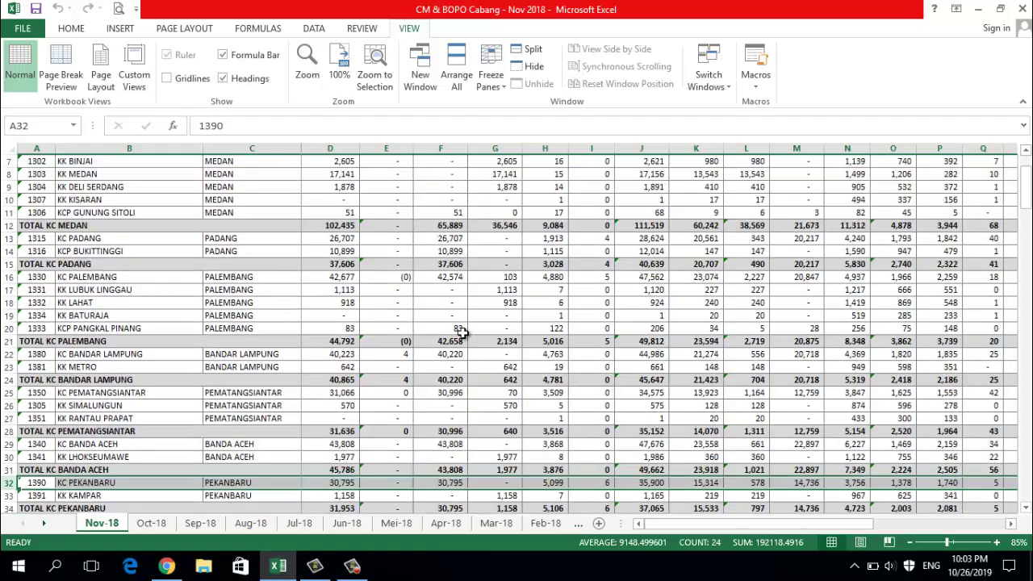
pyautogui.scroll(-2, 463, 333)
pyautogui.scroll(-2, 462, 331)
pyautogui.scroll(-2, 462, 331)
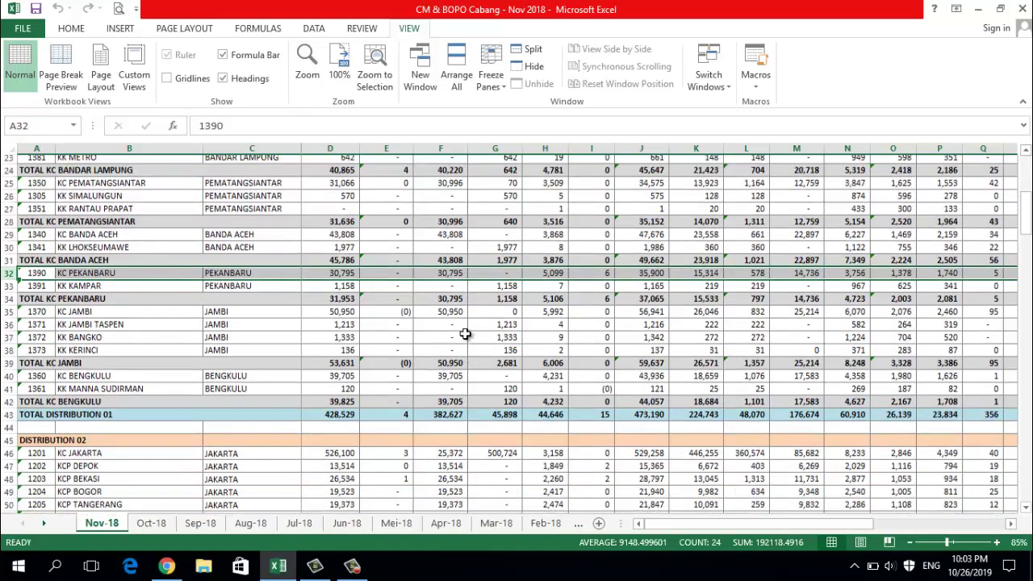
pyautogui.scroll(8, 465, 333)
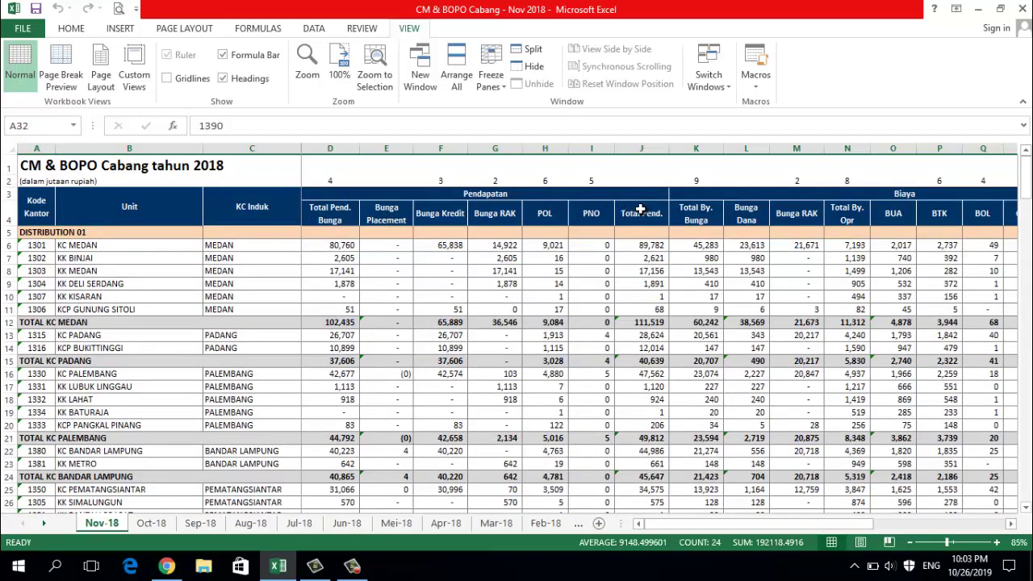
# - Remove the column freeze so the whole sheet scrolls freely
pyautogui.click(504, 86)
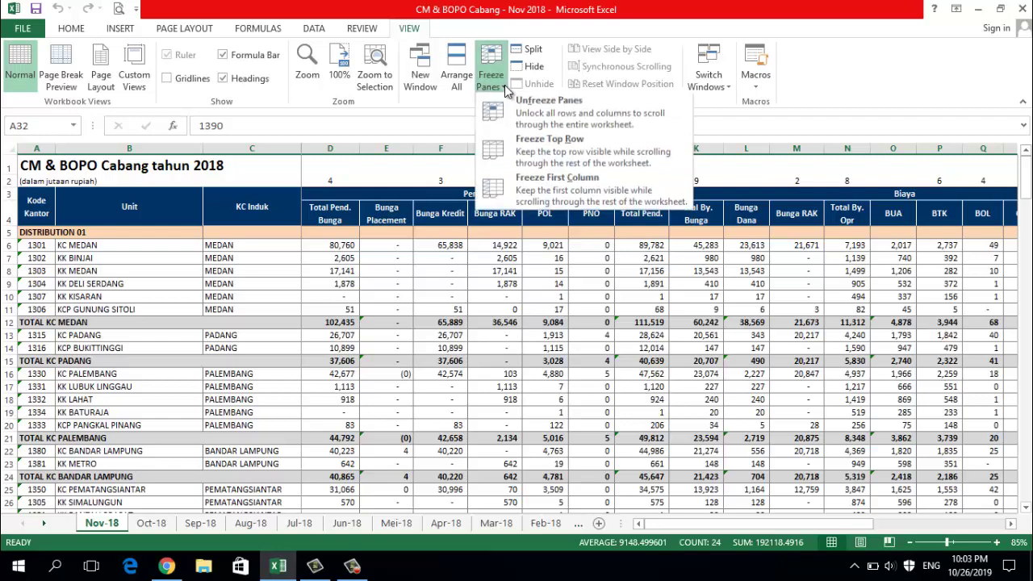
pyautogui.click(547, 116)
pyautogui.scroll(-1, 487, 266)
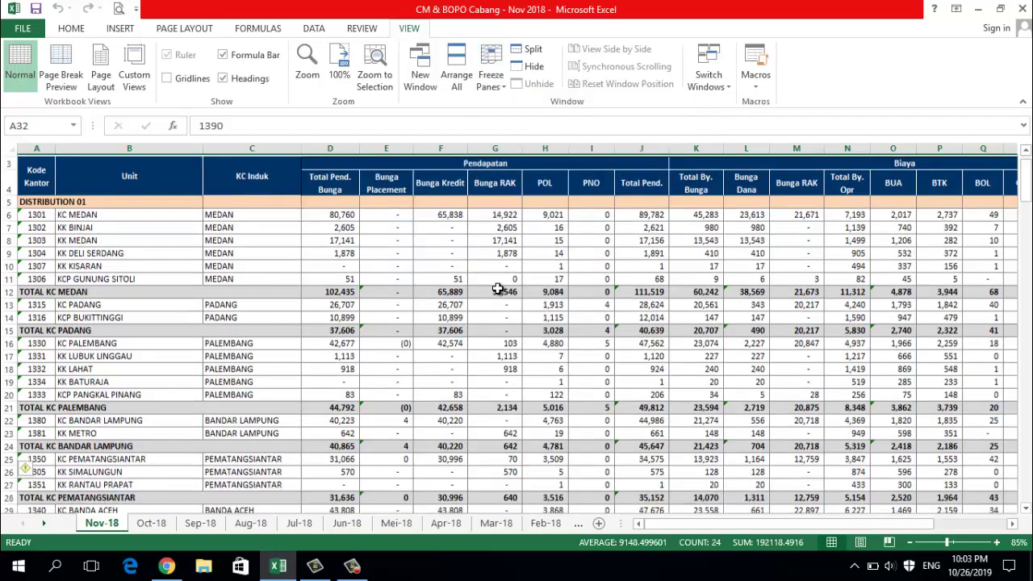
pyautogui.scroll(-4, 503, 294)
pyautogui.scroll(4, 504, 294)
pyautogui.scroll(1, 504, 293)
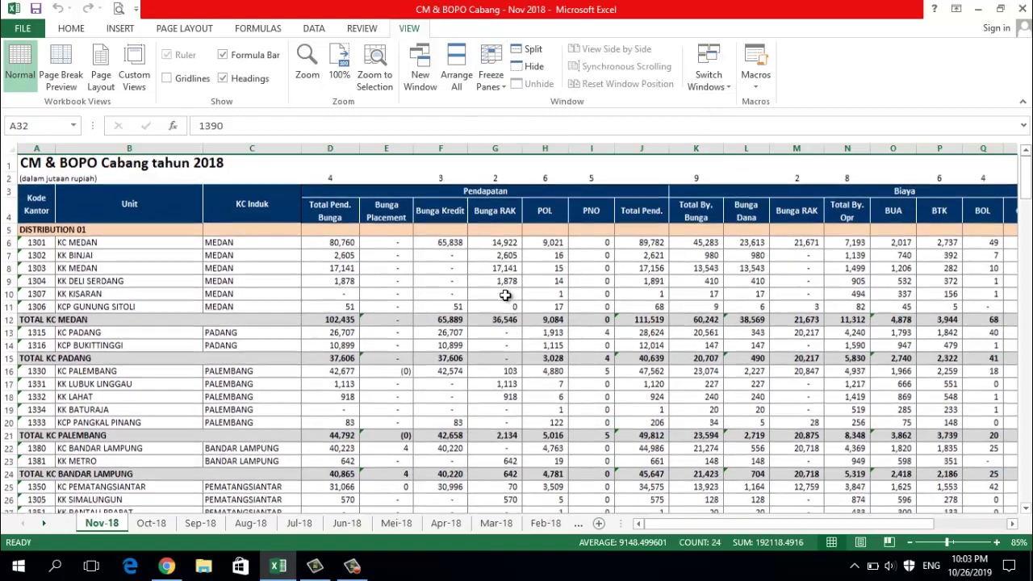
pyautogui.scroll(-2, 506, 292)
pyautogui.scroll(-2, 510, 290)
pyautogui.scroll(4, 510, 290)
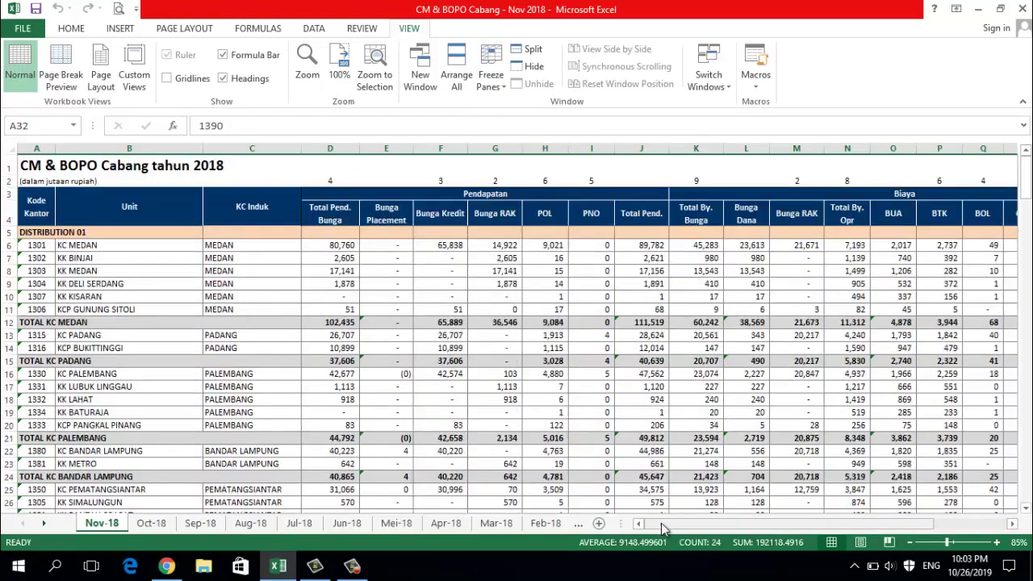
# - Scroll around the sheet and bring up the Freeze Panes options
pyautogui.moveTo(663, 524)
pyautogui.mouseDown()
pyautogui.moveTo(744, 529)
pyautogui.moveTo(657, 525)
pyautogui.mouseUp()
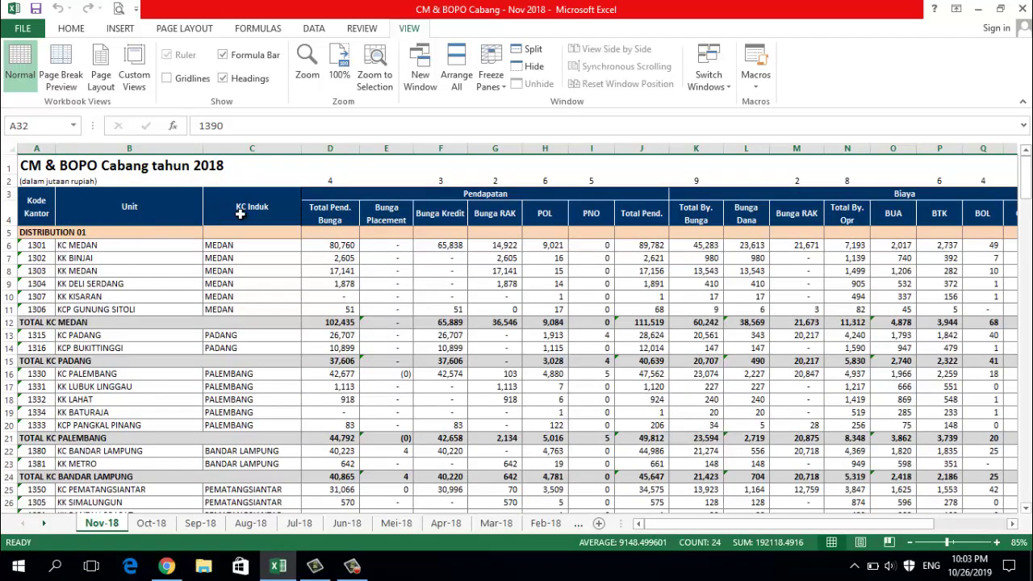
pyautogui.scroll(-3, 290, 234)
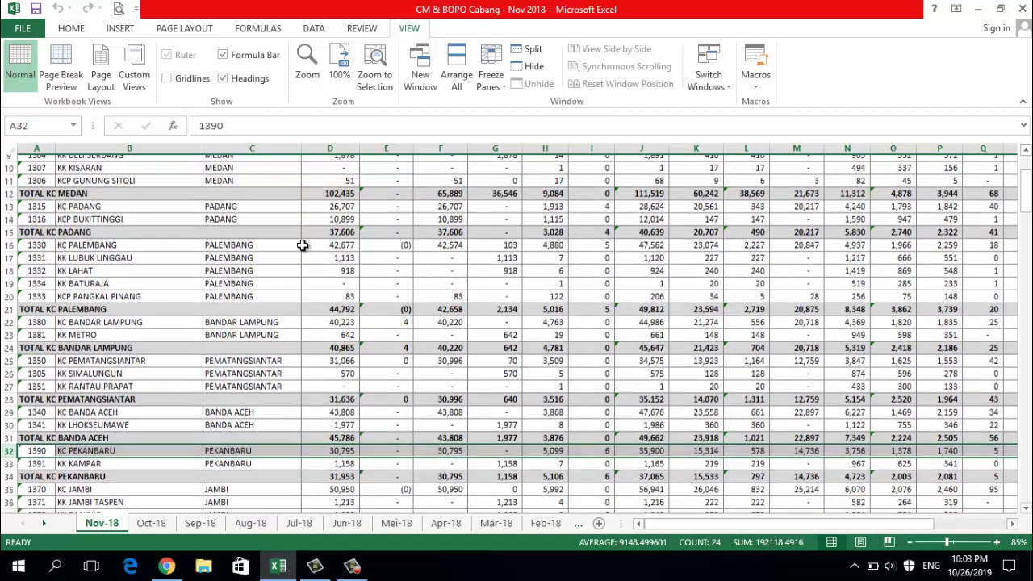
pyautogui.scroll(3, 302, 242)
pyautogui.moveTo(652, 529)
pyautogui.mouseDown()
pyautogui.moveTo(718, 531)
pyautogui.moveTo(658, 531)
pyautogui.mouseUp()
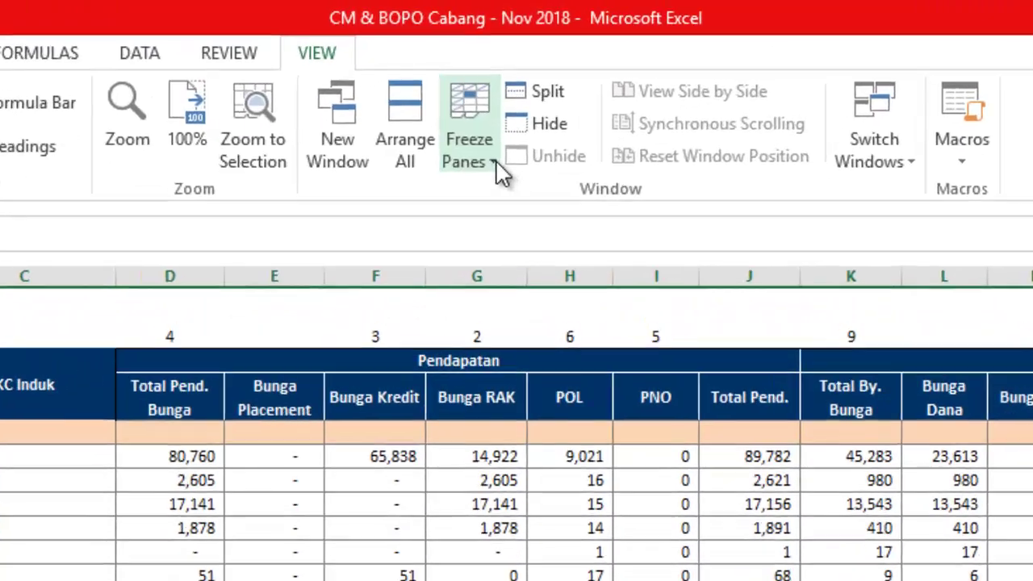
pyautogui.click(502, 86)
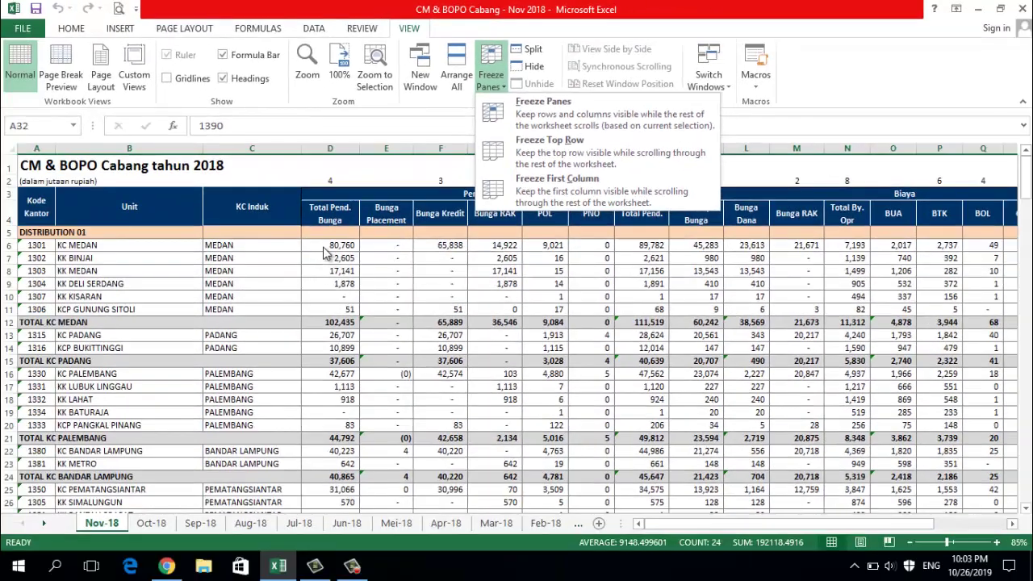
# - Select cell D6 and apply Freeze Panes to lock rows 1–5 and columns A–C
pyautogui.click(326, 245)
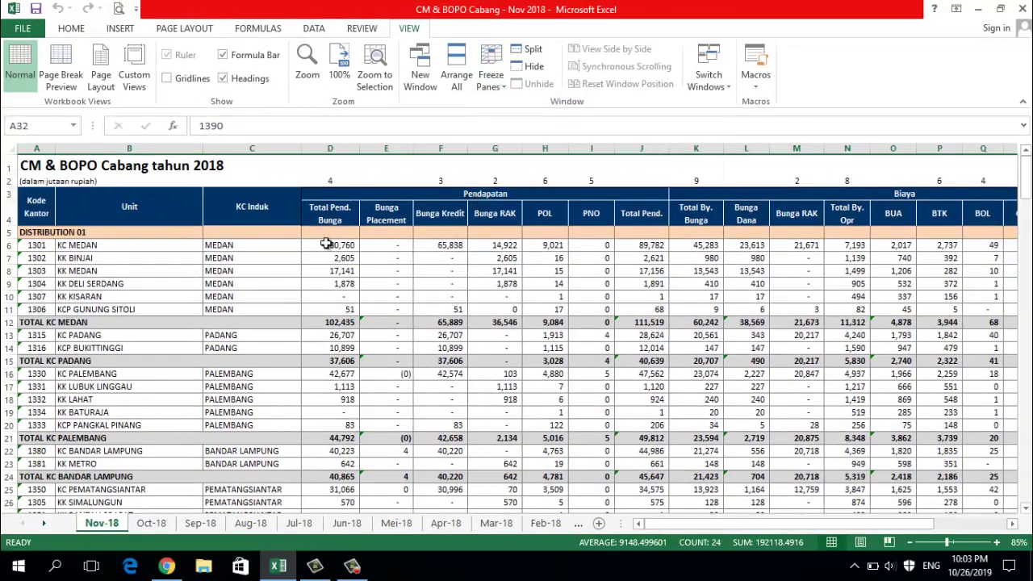
pyautogui.click(326, 249)
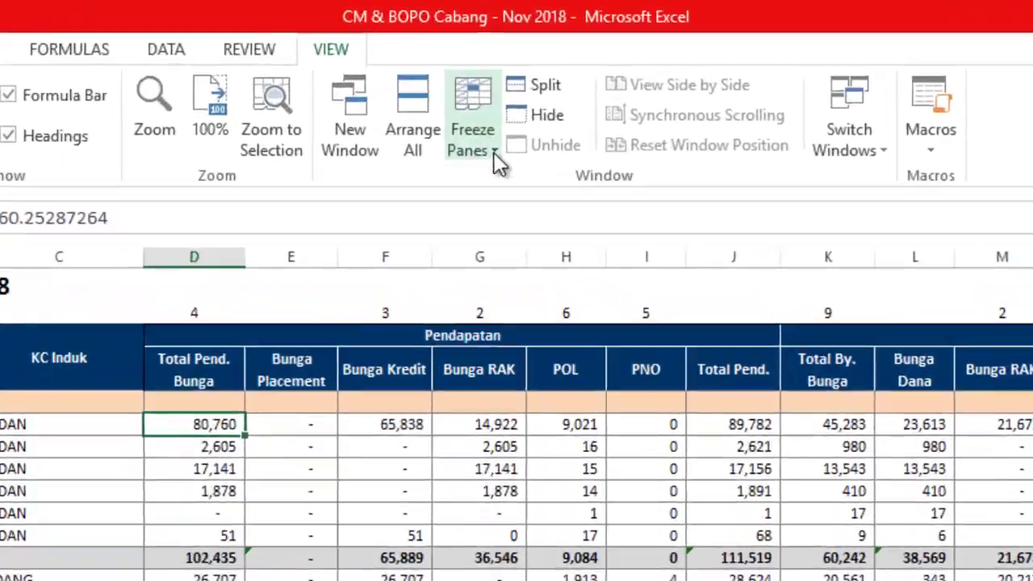
pyautogui.click(490, 84)
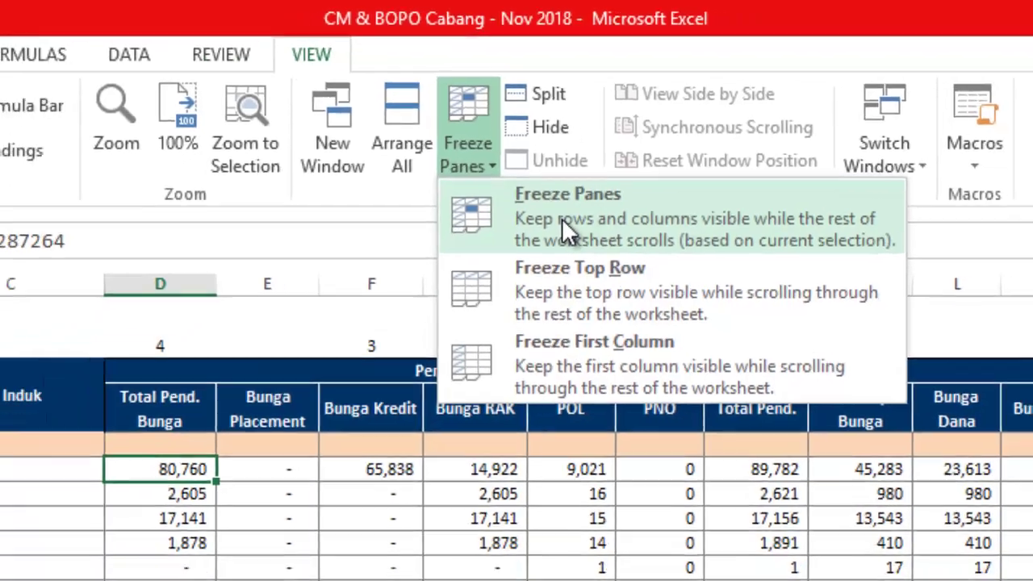
pyautogui.click(575, 282)
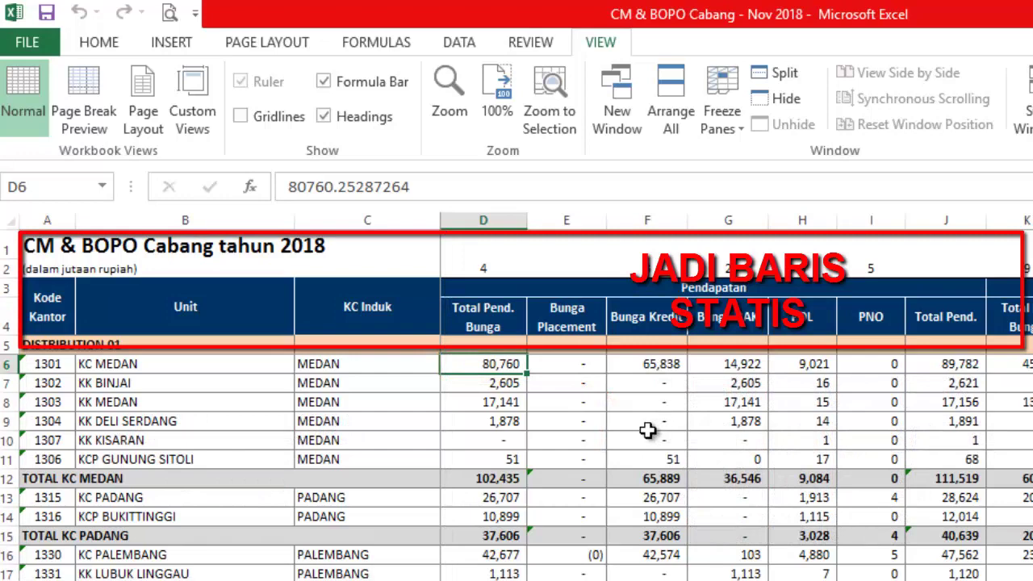
pyautogui.scroll(-1, 648, 430)
pyautogui.scroll(-1, 648, 430)
pyautogui.scroll(-1, 648, 430)
pyautogui.scroll(-1, 648, 430)
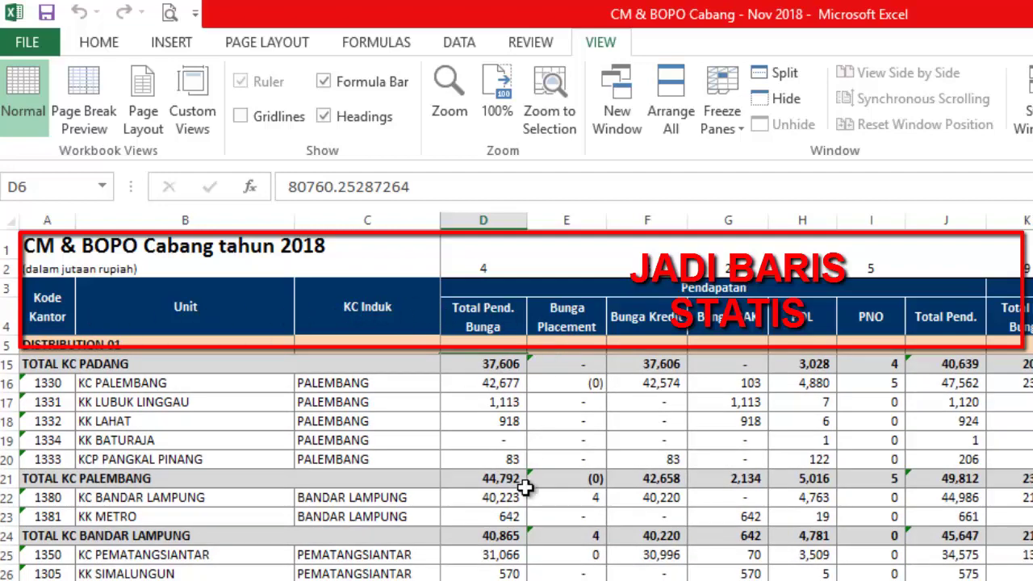
pyautogui.scroll(-2, 525, 487)
pyautogui.scroll(-1, 525, 487)
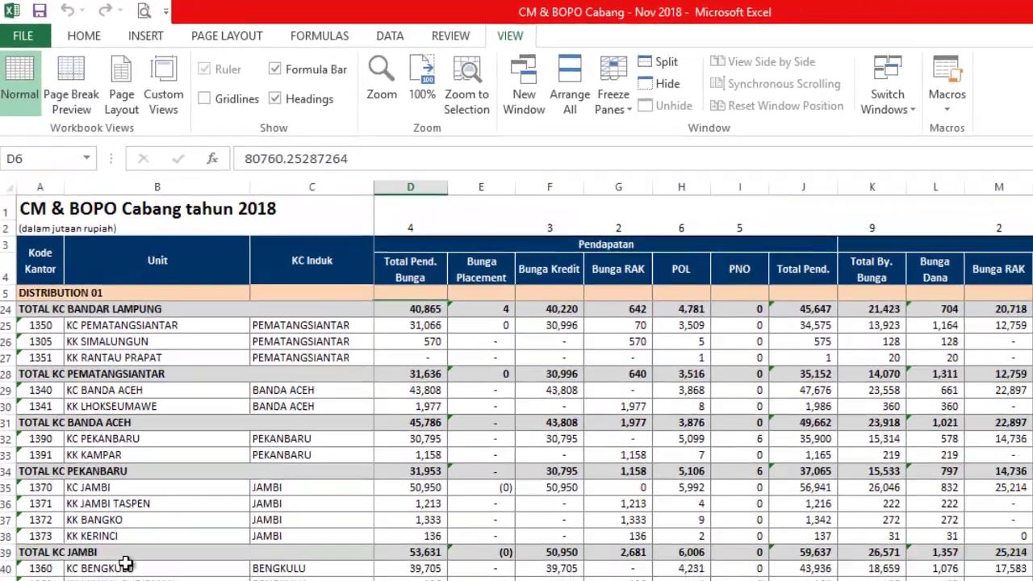
pyautogui.click(96, 460)
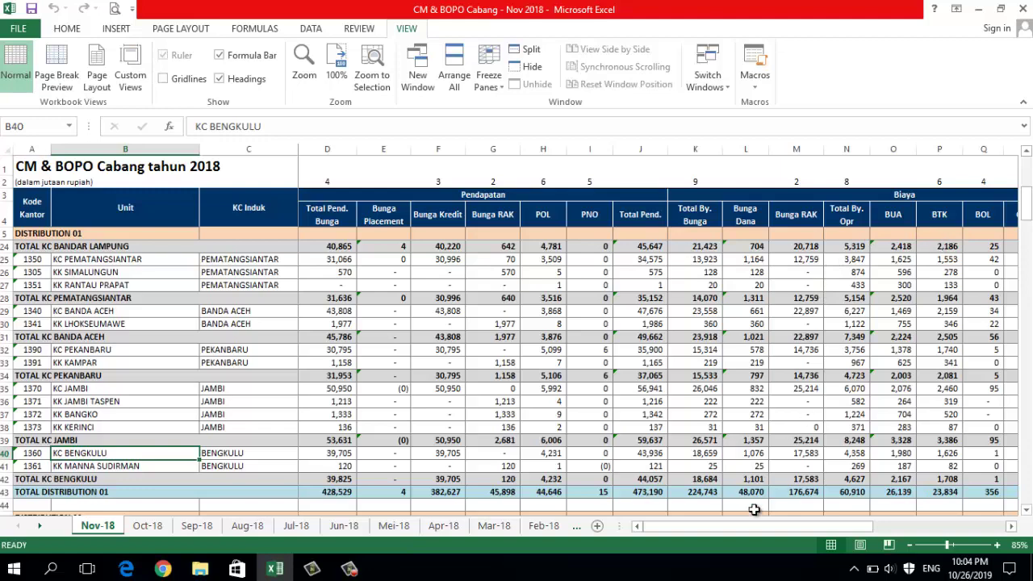
pyautogui.moveTo(678, 533); pyautogui.dragTo(692, 532)
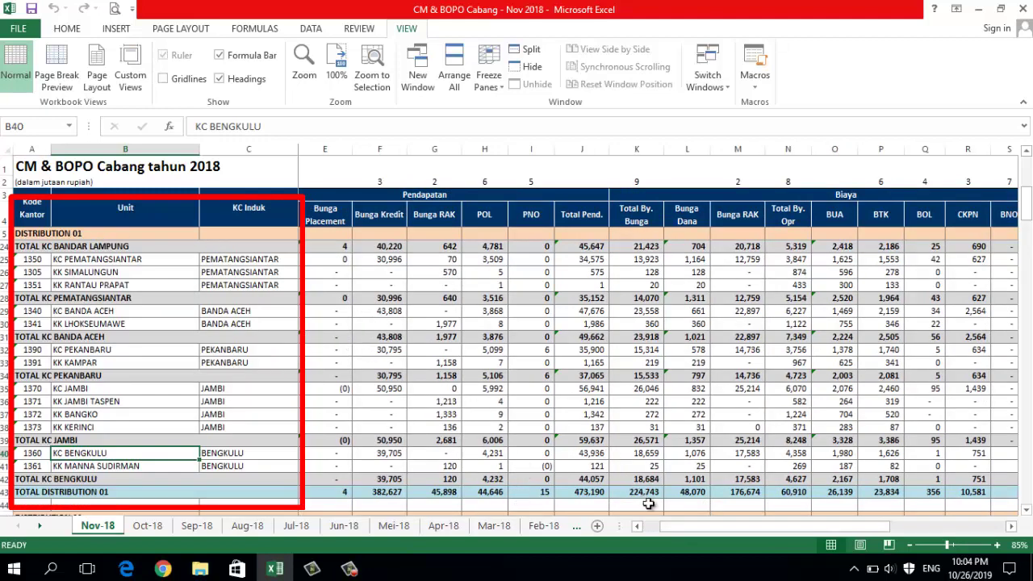
pyautogui.moveTo(666, 526)
pyautogui.mouseDown()
pyautogui.moveTo(788, 546)
pyautogui.moveTo(789, 533)
pyautogui.mouseUp()
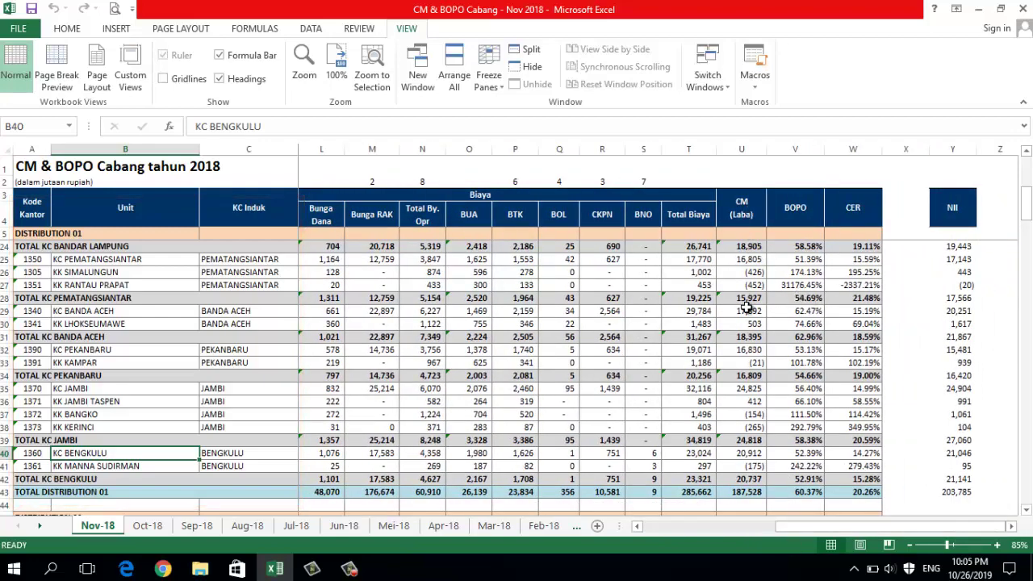
pyautogui.scroll(-2, 748, 323)
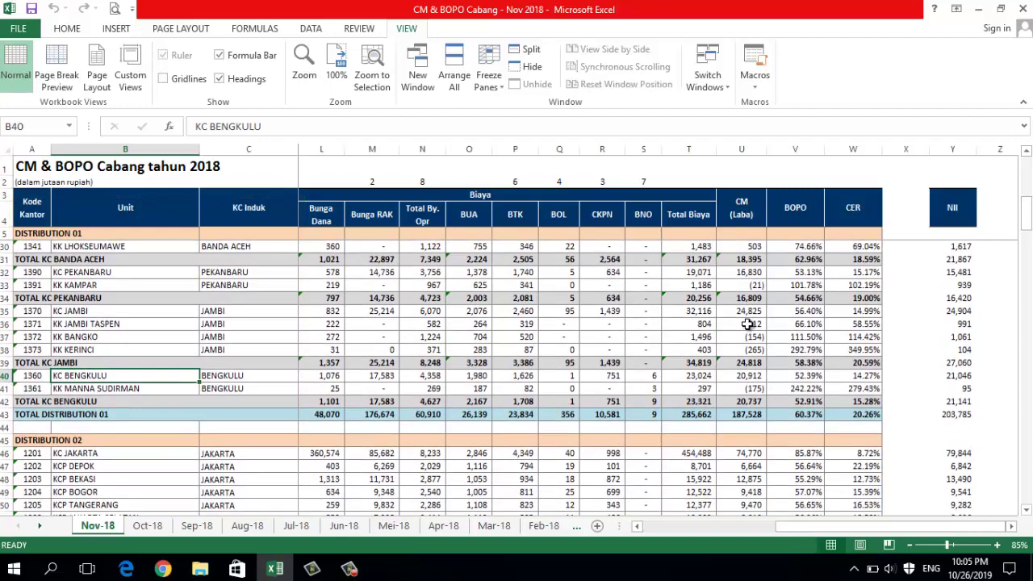
pyautogui.scroll(-2, 748, 323)
pyautogui.scroll(3, 748, 324)
pyautogui.scroll(4, 748, 324)
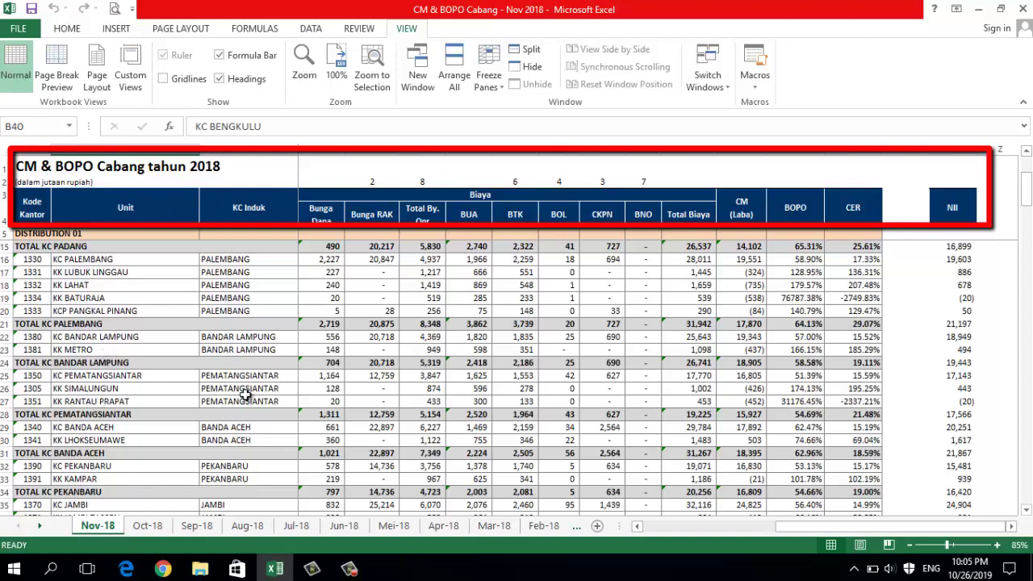
pyautogui.moveTo(799, 525); pyautogui.dragTo(681, 525)
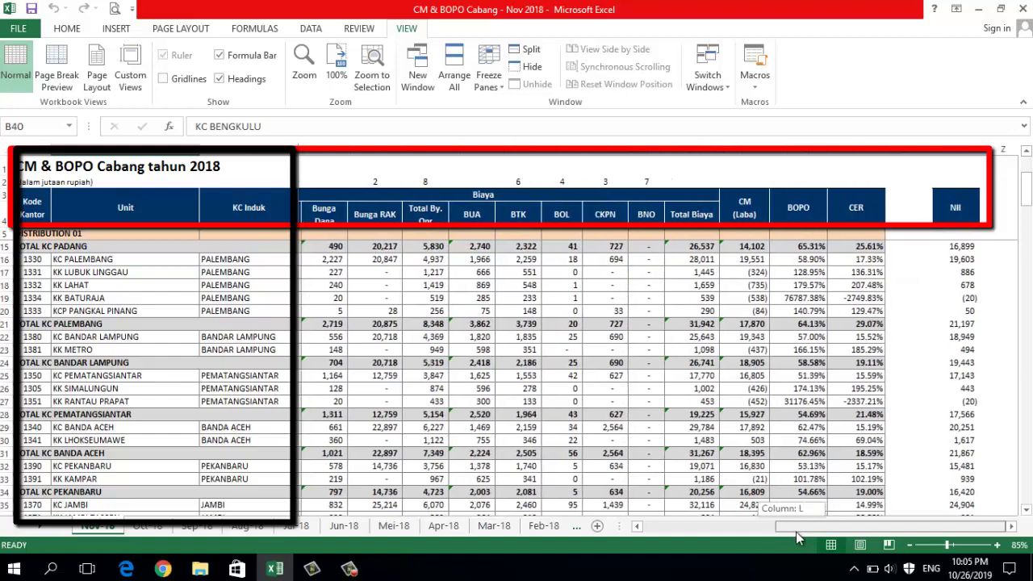
pyautogui.moveTo(754, 535); pyautogui.dragTo(815, 536)
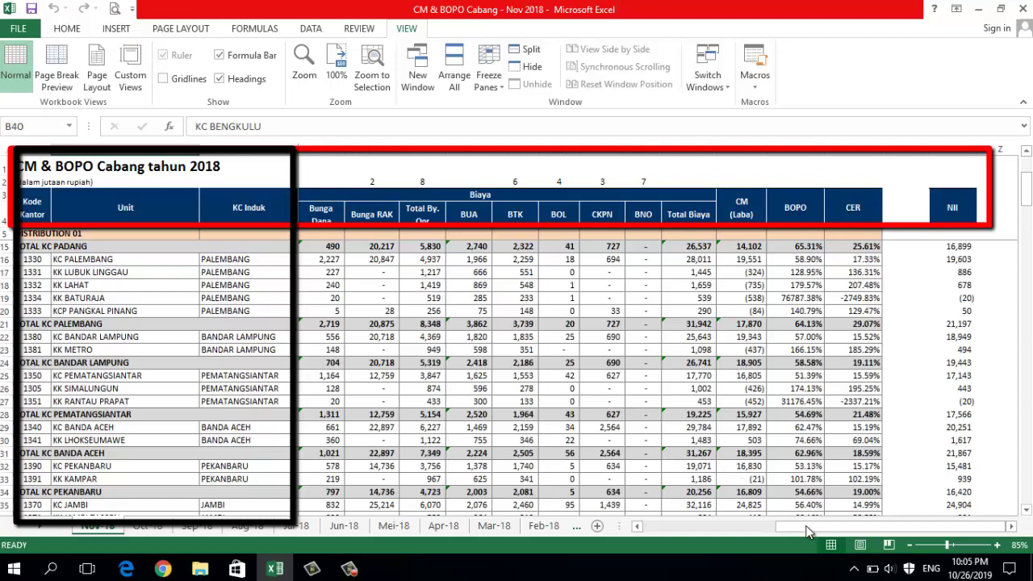
pyautogui.moveTo(815, 527); pyautogui.dragTo(665, 533)
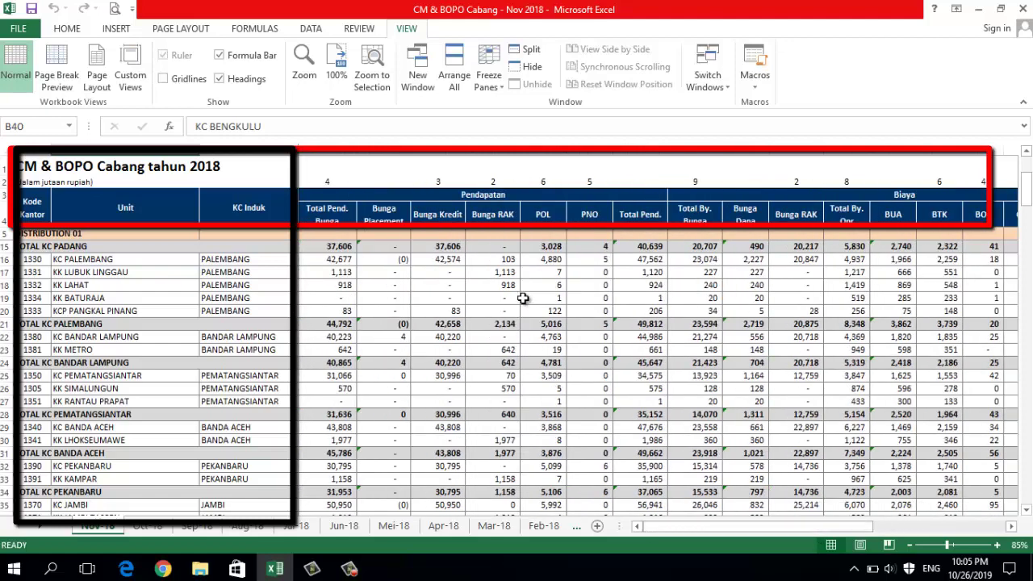